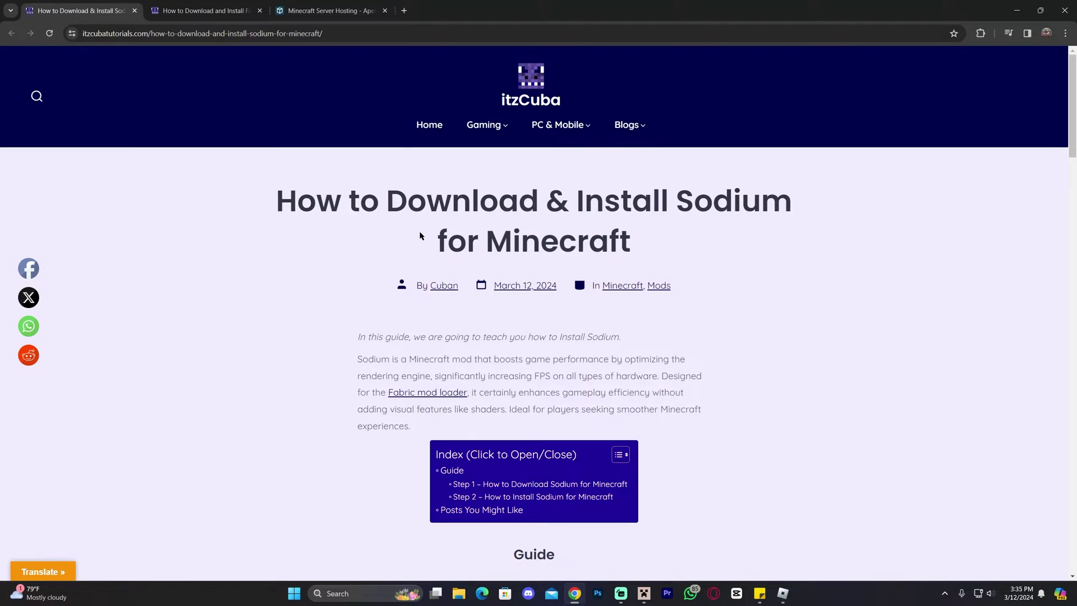
Read through the Sodium download and installation guide, covering both its download and install sections
{"action": "left_click_drag", "start_coordinate": [631, 201], "coordinate": [740, 202]}
{"action": "left_click", "coordinate": [740, 202]}
{"action": "scroll", "coordinate": [782, 211], "scroll_direction": "down", "scroll_amount": 20}
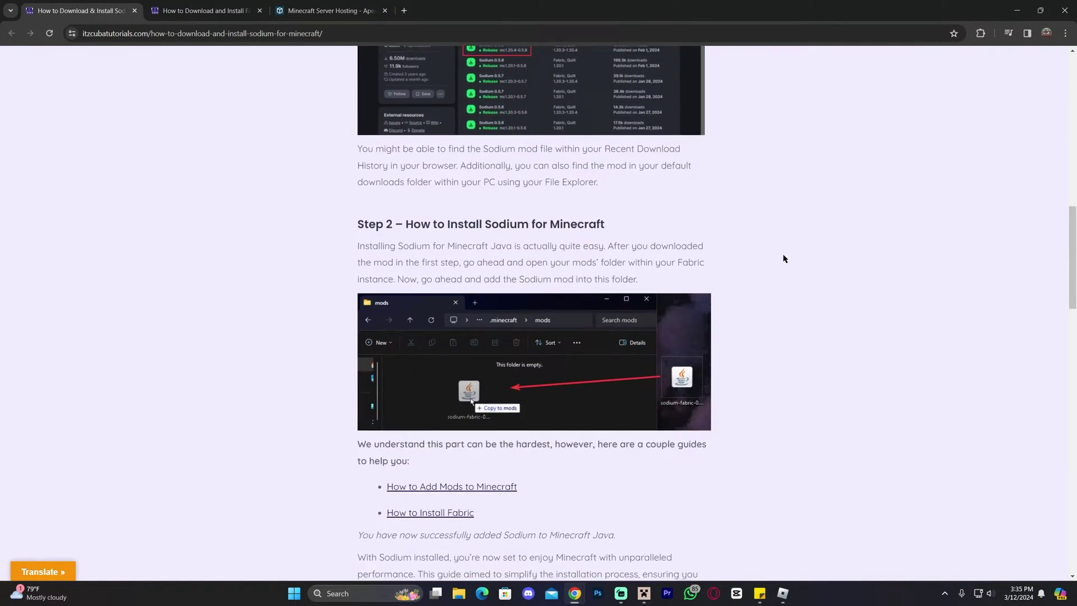
{"action": "scroll", "coordinate": [807, 278], "scroll_direction": "down", "scroll_amount": 5}
{"action": "scroll", "coordinate": [826, 279], "scroll_direction": "up", "scroll_amount": 5}
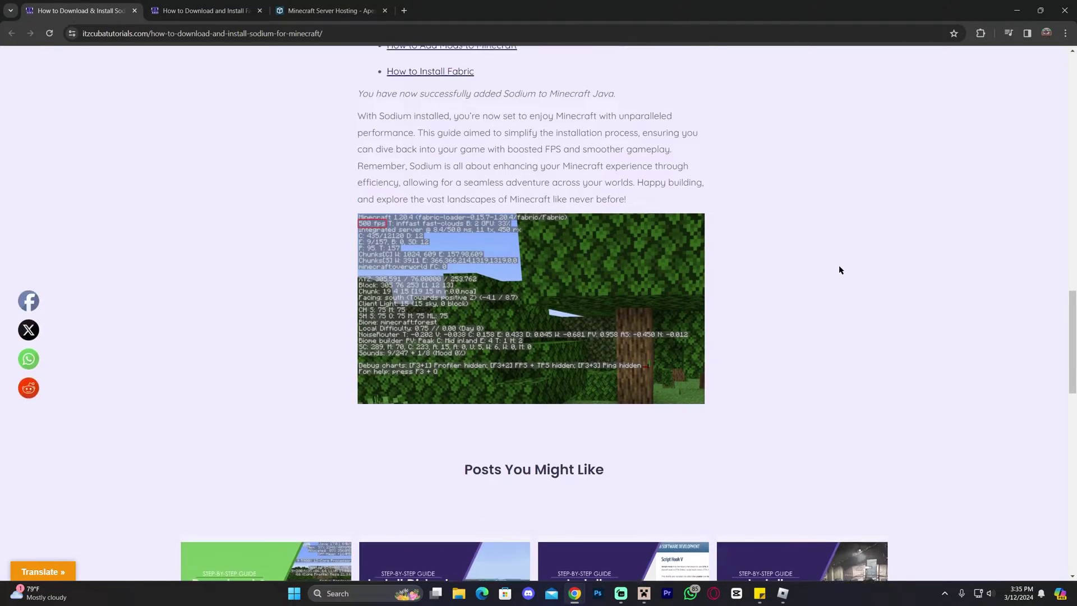
{"action": "scroll", "coordinate": [716, 249], "scroll_direction": "up", "scroll_amount": 7}
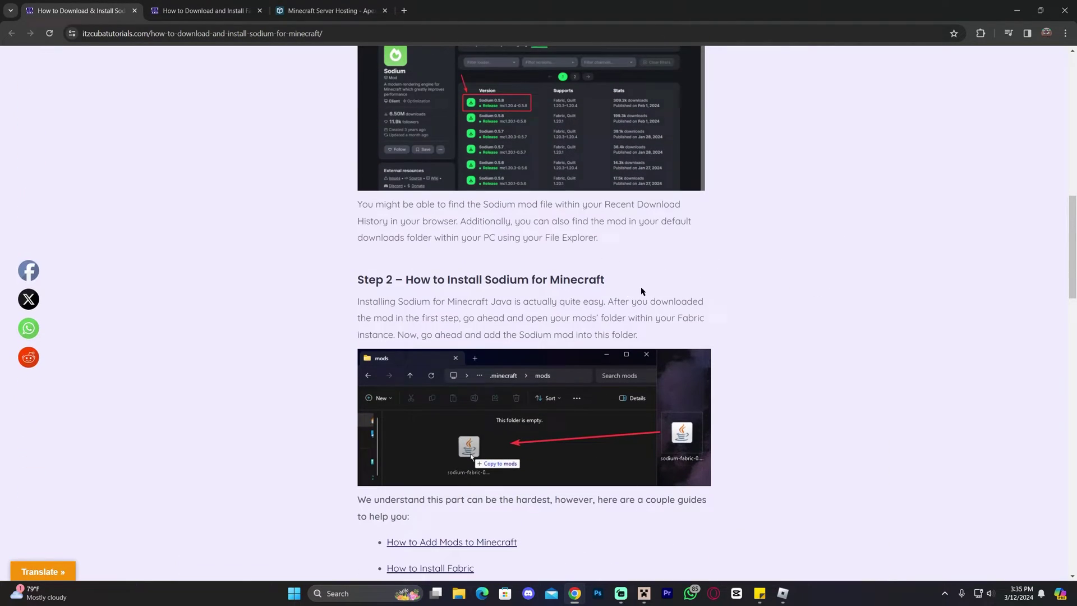
{"action": "scroll", "coordinate": [838, 238], "scroll_direction": "up", "scroll_amount": 4}
{"action": "scroll", "coordinate": [839, 238], "scroll_direction": "down", "scroll_amount": 9}
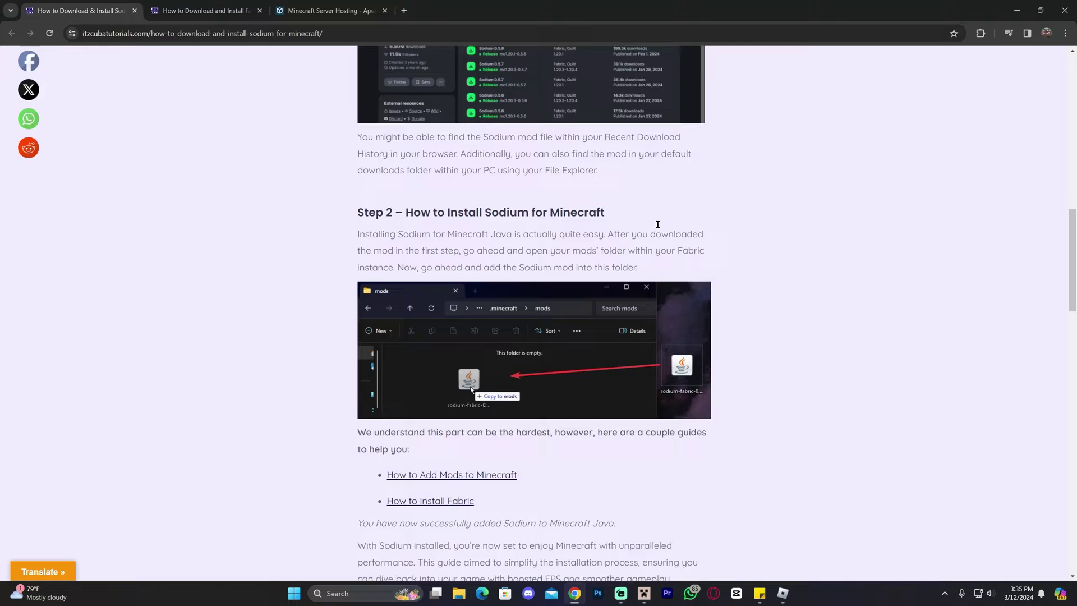
{"action": "scroll", "coordinate": [762, 237], "scroll_direction": "up", "scroll_amount": 11}
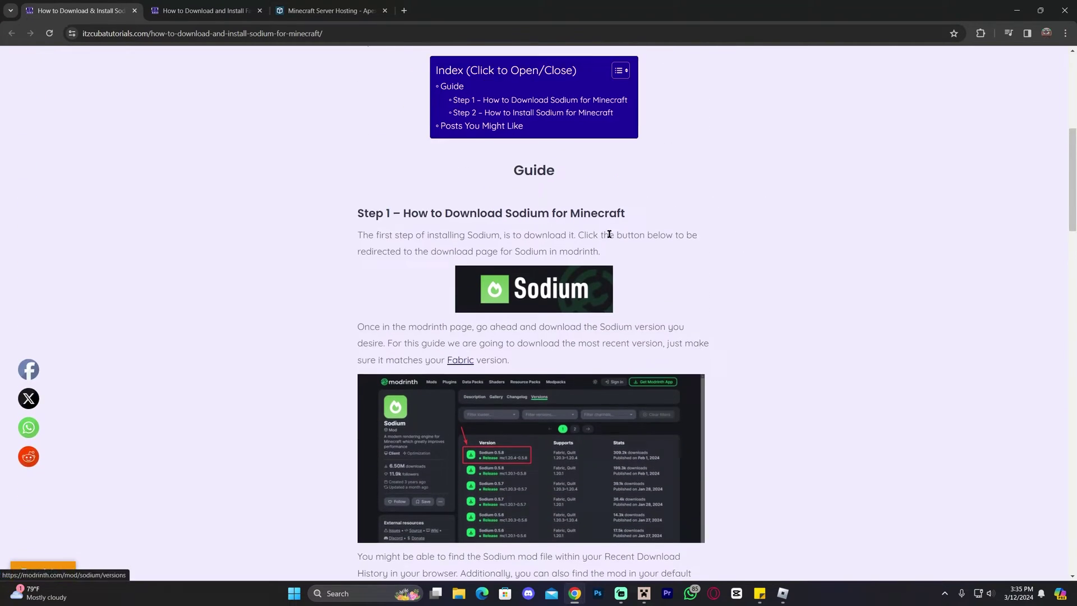
{"action": "scroll", "coordinate": [669, 243], "scroll_direction": "up", "scroll_amount": 2}
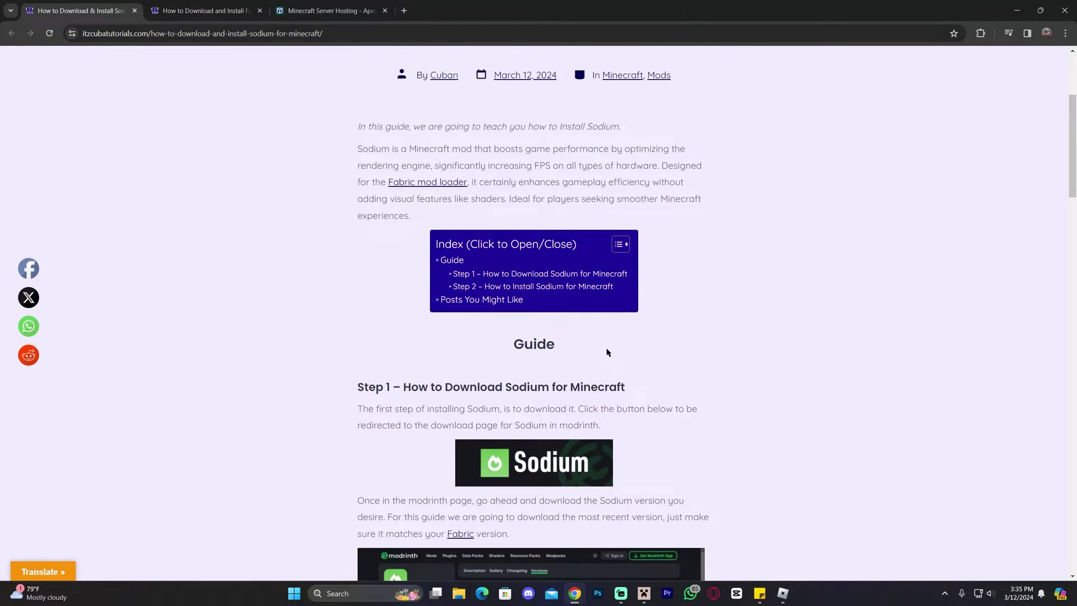
{"action": "scroll", "coordinate": [608, 351], "scroll_direction": "up", "scroll_amount": 4}
{"action": "left_click_drag", "start_coordinate": [277, 194], "coordinate": [630, 241]}
{"action": "left_click", "coordinate": [680, 240]}
Open Sodium's Modrinth versions page from the guide and download the Sodium 0.5.8 release for Minecraft 1.20.4
{"action": "scroll", "coordinate": [714, 211], "scroll_direction": "down", "scroll_amount": 6}
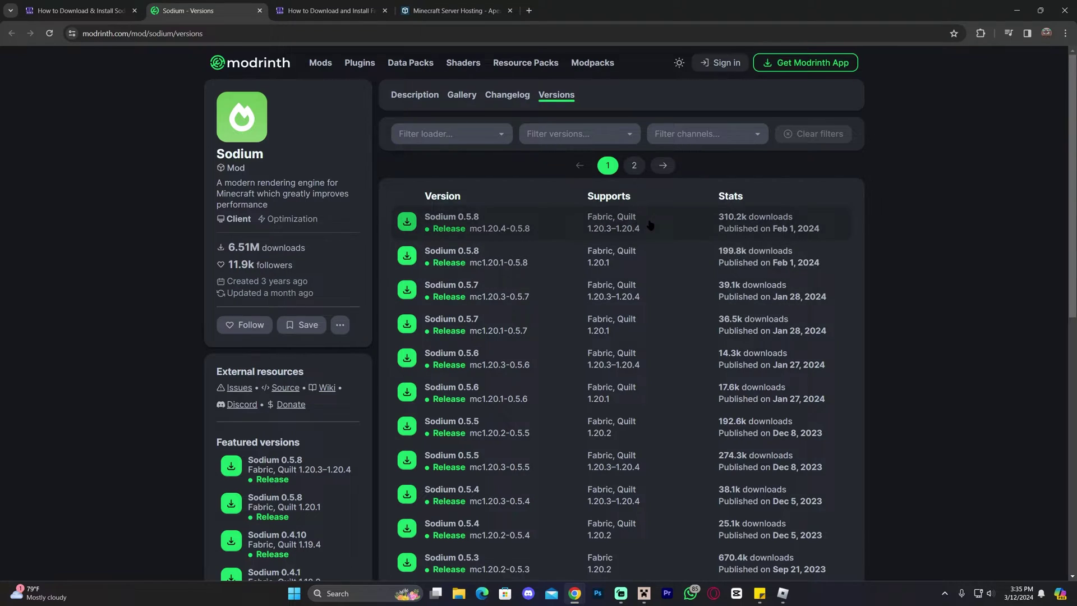
{"action": "scroll", "coordinate": [646, 224], "scroll_direction": "down", "scroll_amount": 5}
{"action": "scroll", "coordinate": [656, 229], "scroll_direction": "up", "scroll_amount": 4}
{"action": "scroll", "coordinate": [655, 229], "scroll_direction": "up", "scroll_amount": 1}
{"action": "left_click", "coordinate": [407, 223]}
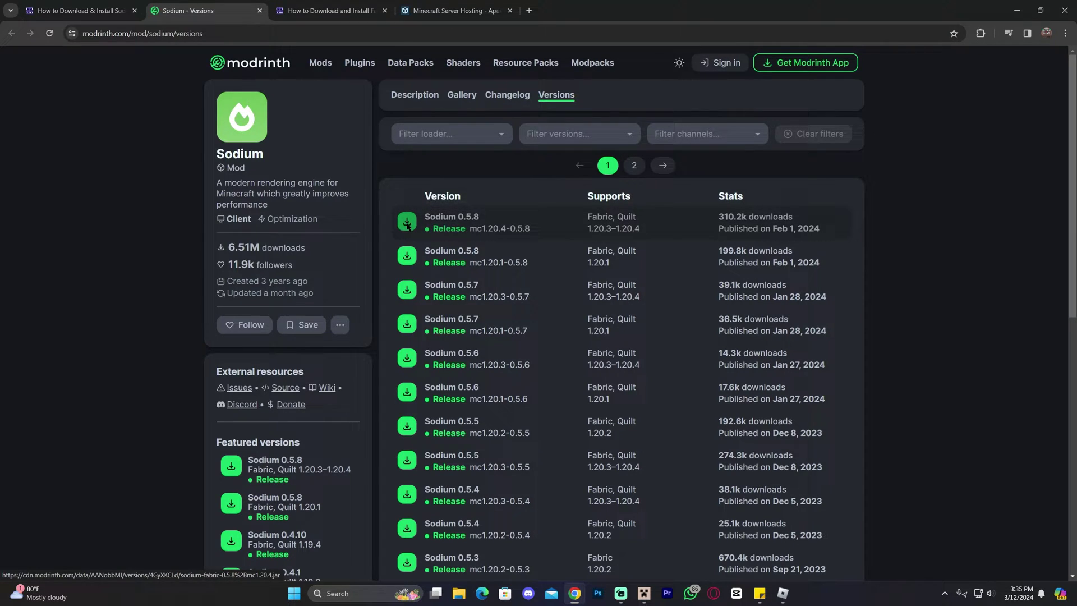
{"action": "key", "text": "Return"}
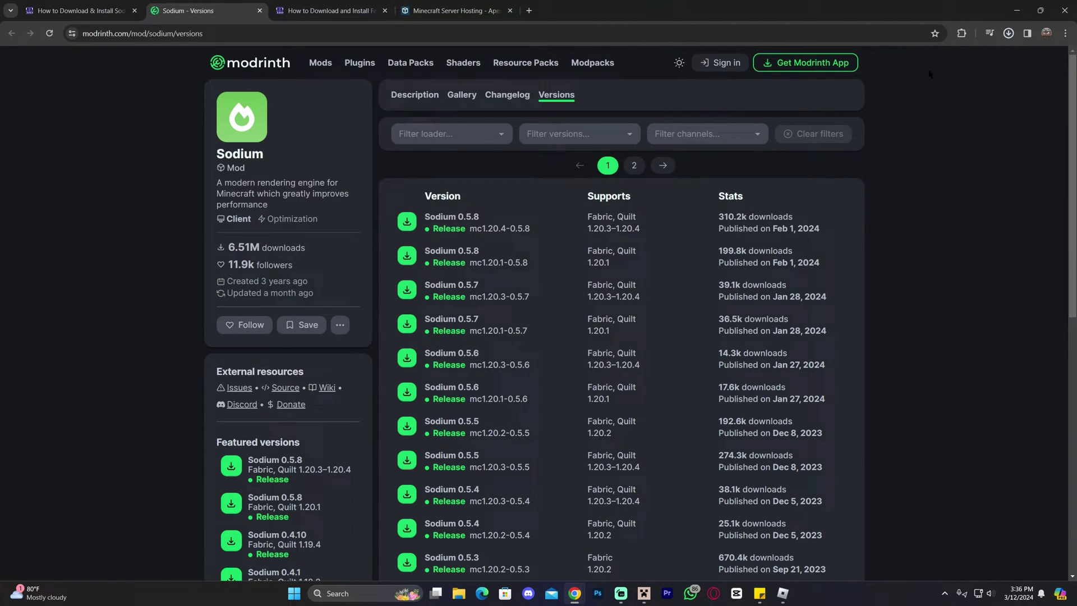
Shrink the browser window and place the downloaded Sodium jar from the recent downloads onto the desktop
{"action": "left_click", "coordinate": [1040, 10]}
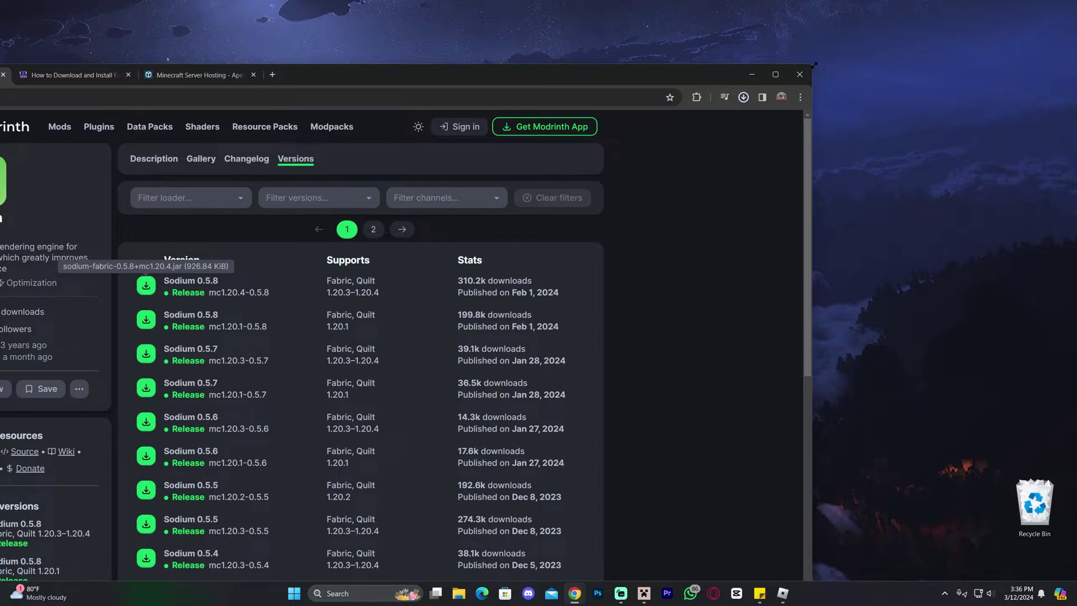
{"action": "left_click_drag", "start_coordinate": [813, 66], "coordinate": [802, 38]}
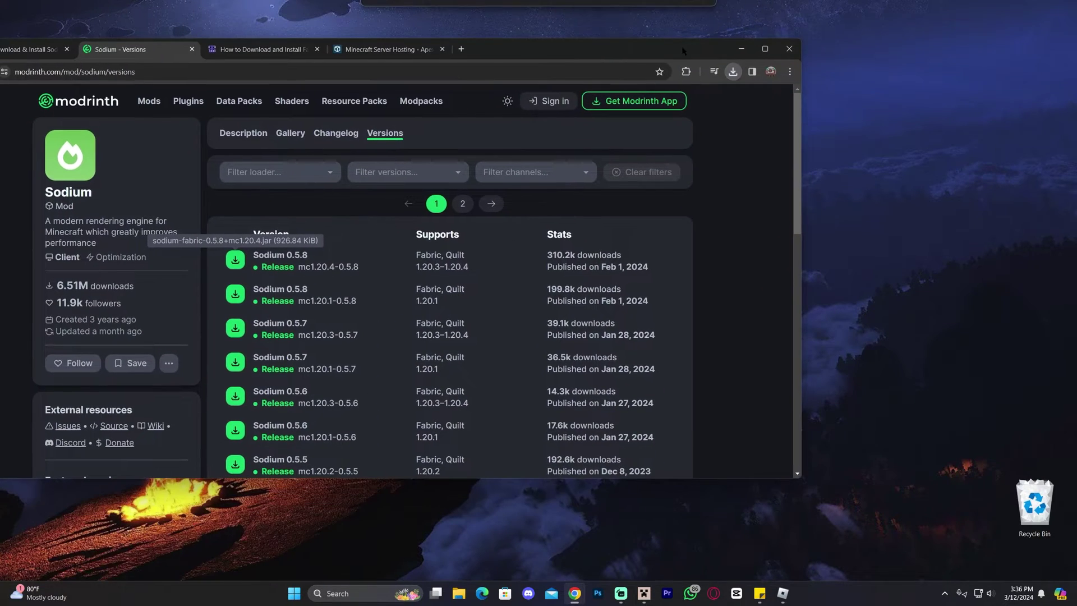
{"action": "left_click", "coordinate": [734, 73]}
{"action": "left_click_drag", "start_coordinate": [663, 120], "coordinate": [922, 109]}
{"action": "left_click_drag", "start_coordinate": [679, 50], "coordinate": [739, 56]}
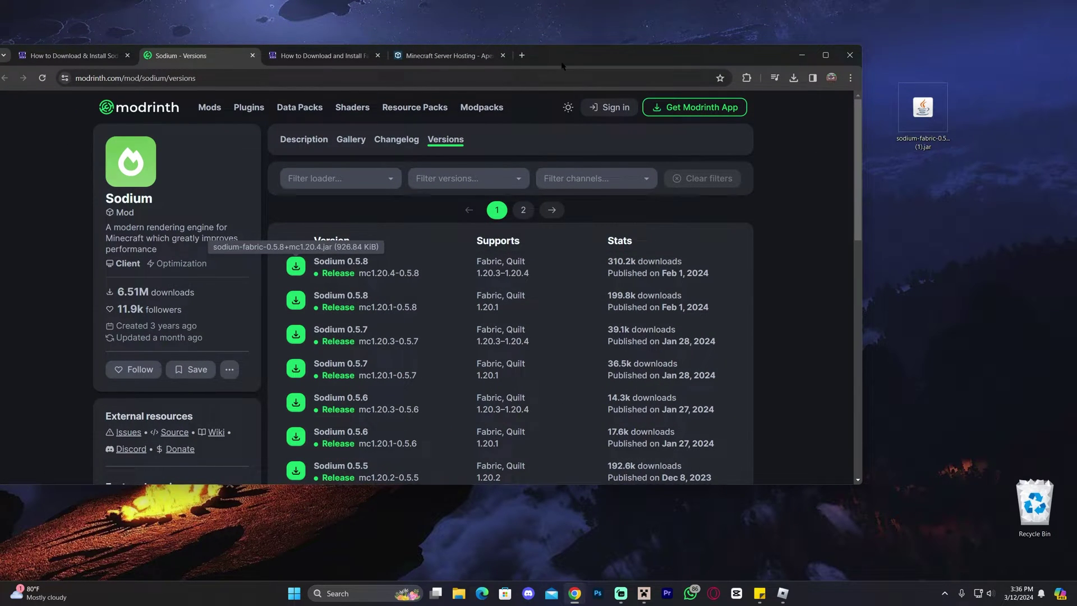
{"action": "left_click_drag", "start_coordinate": [890, 186], "coordinate": [860, 186]}
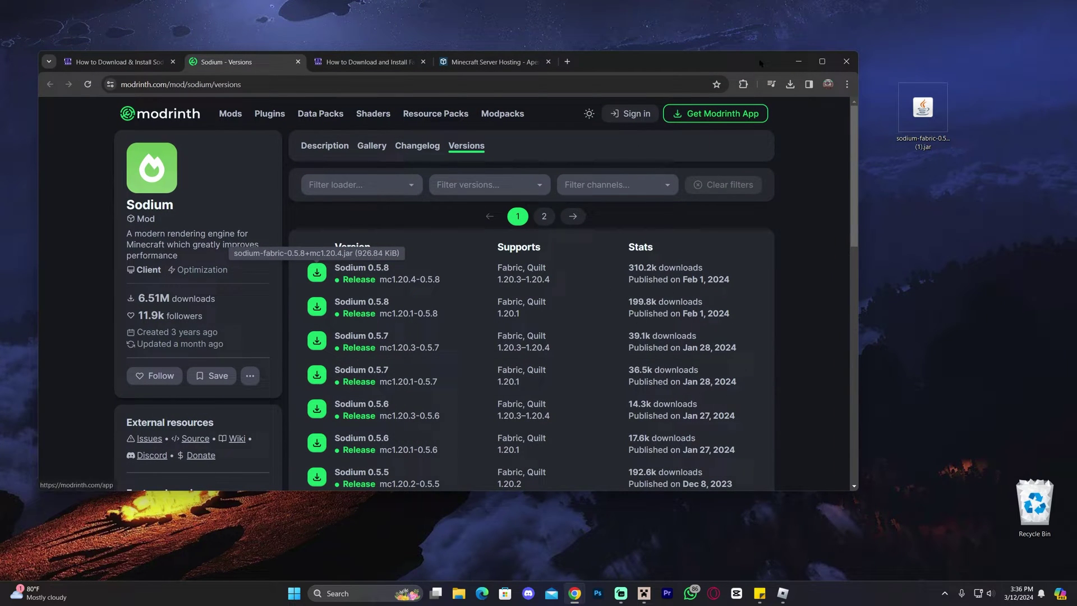
{"action": "left_click_drag", "start_coordinate": [923, 109], "coordinate": [930, 199]}
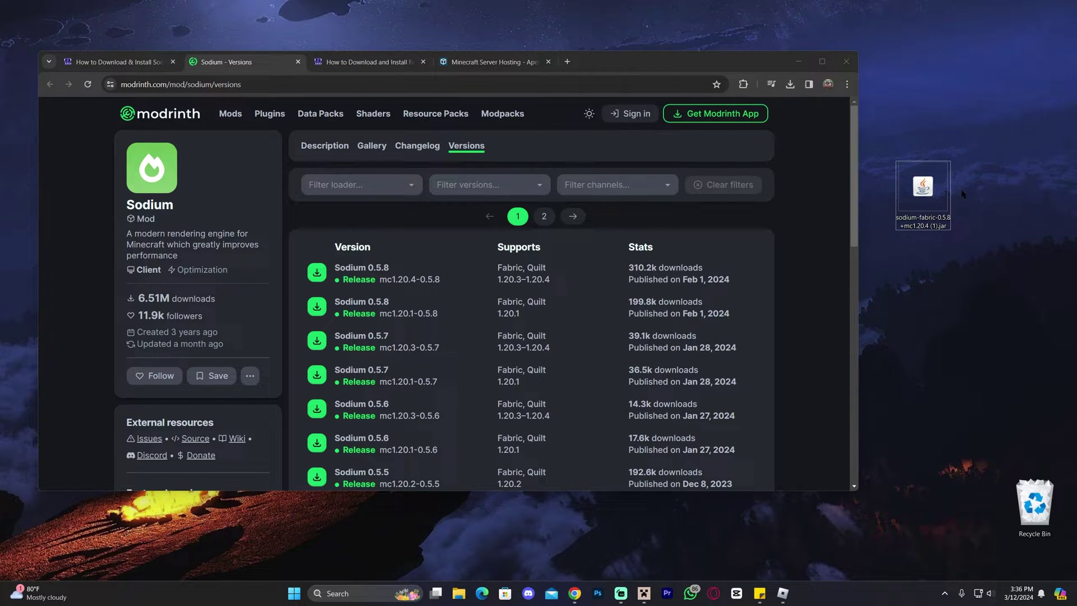
Maximize the browser, close the Sodium guide and Modrinth pages, and look over the Fabric Mod Loader installation guide
{"action": "left_click", "coordinate": [822, 59]}
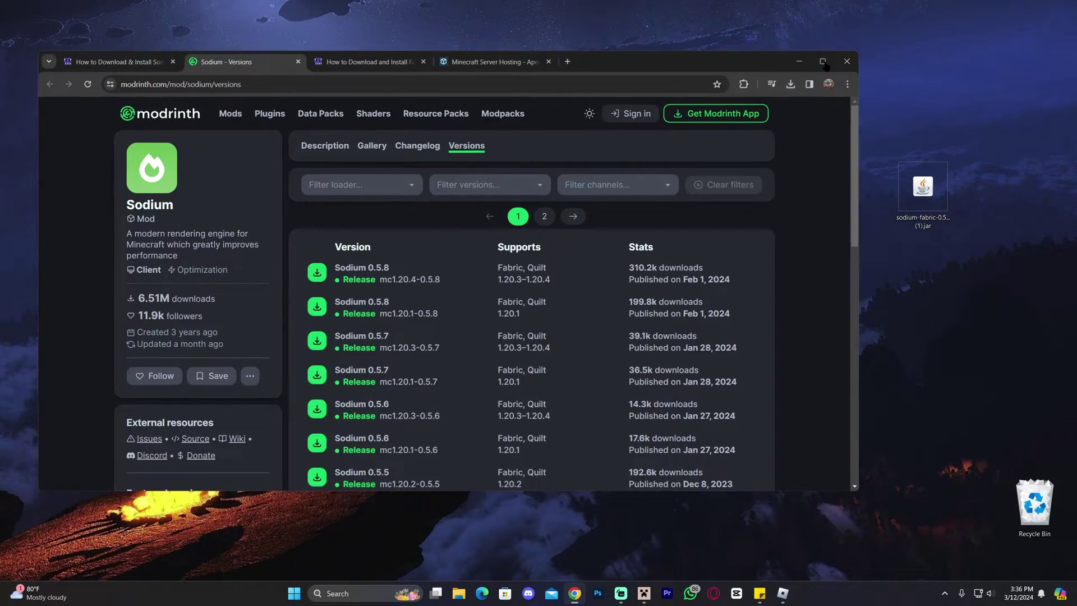
{"action": "left_click", "coordinate": [135, 11]}
{"action": "left_click", "coordinate": [135, 11]}
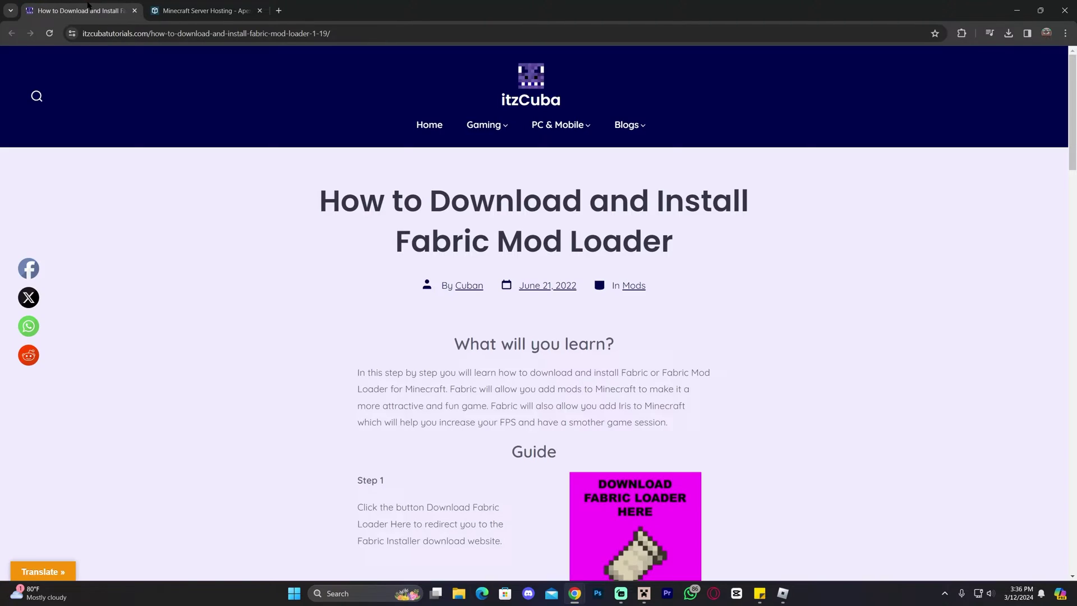
{"action": "scroll", "coordinate": [577, 213], "scroll_direction": "down", "scroll_amount": 20}
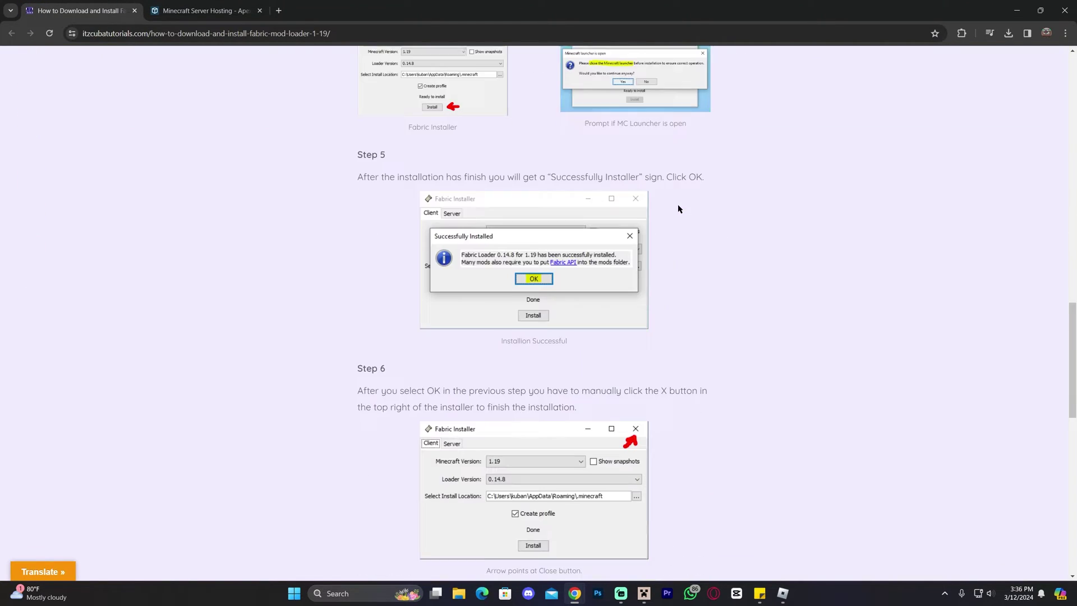
{"action": "scroll", "coordinate": [786, 206], "scroll_direction": "up", "scroll_amount": 20}
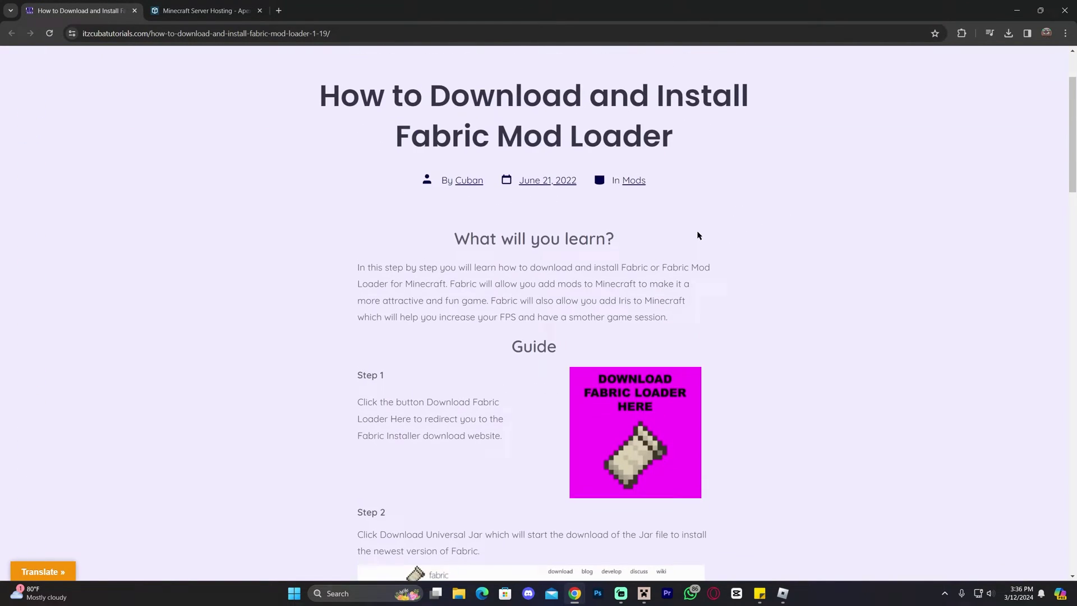
{"action": "scroll", "coordinate": [737, 311], "scroll_direction": "down", "scroll_amount": 3}
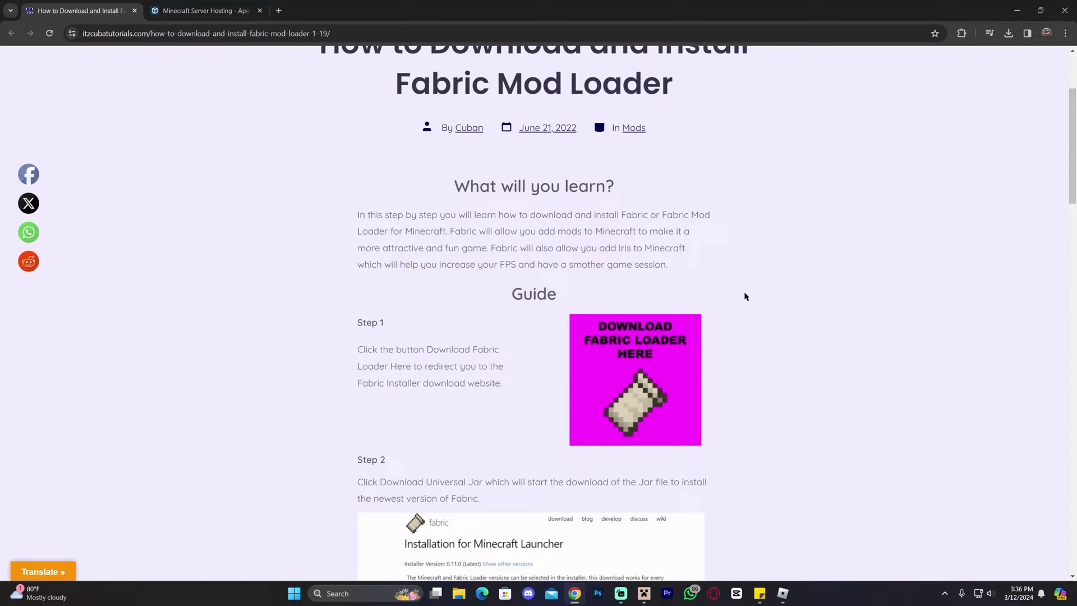
{"action": "scroll", "coordinate": [716, 270], "scroll_direction": "down", "scroll_amount": 3}
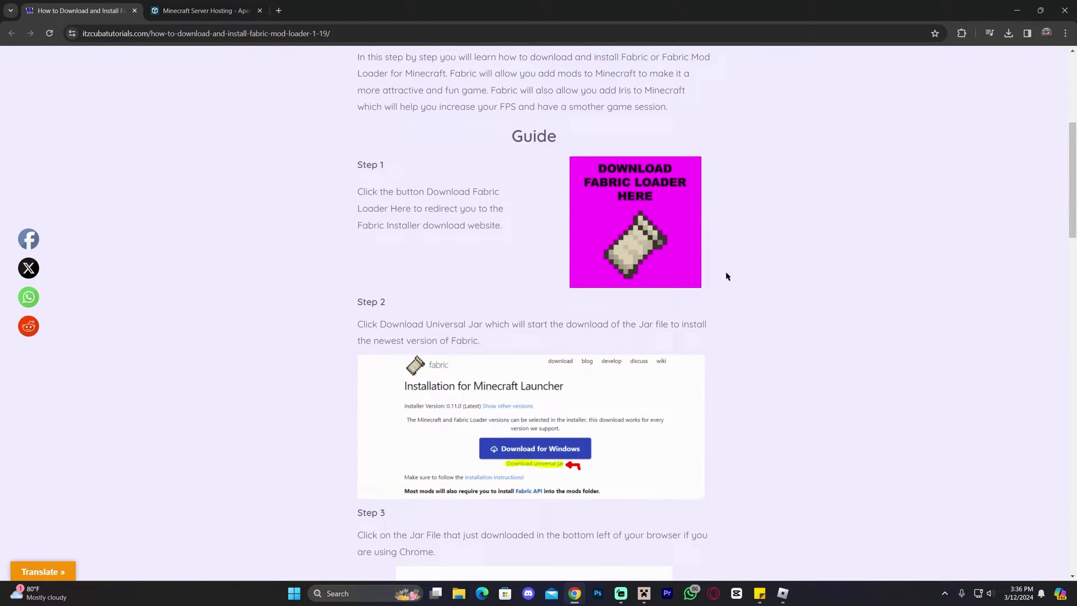
{"action": "scroll", "coordinate": [617, 253], "scroll_direction": "up", "scroll_amount": 3}
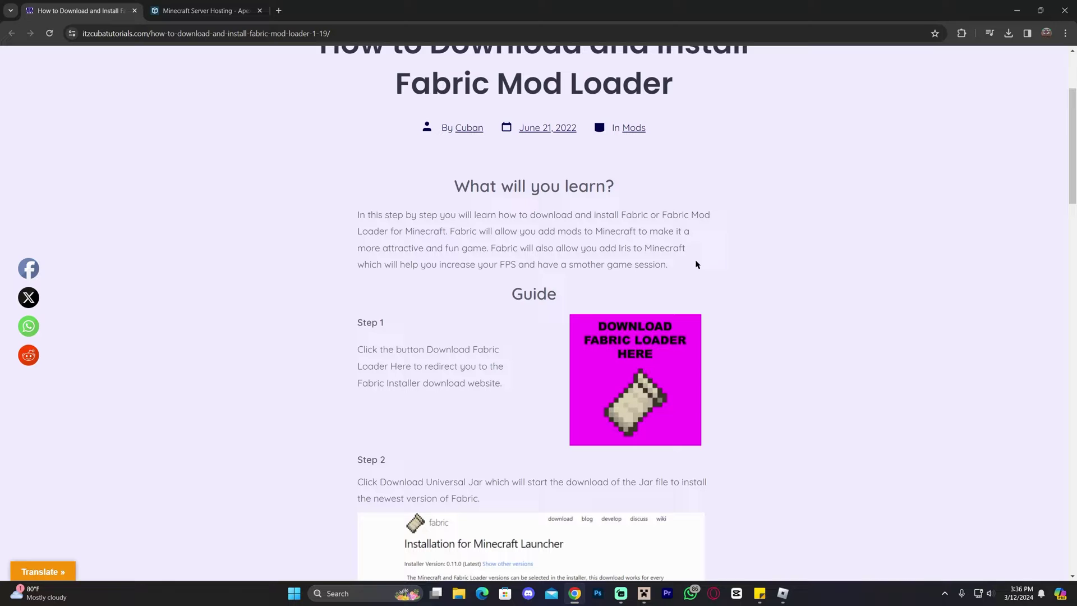
Open the Fabric installer site from the guide and download the universal jar
{"action": "left_click", "coordinate": [653, 345]}
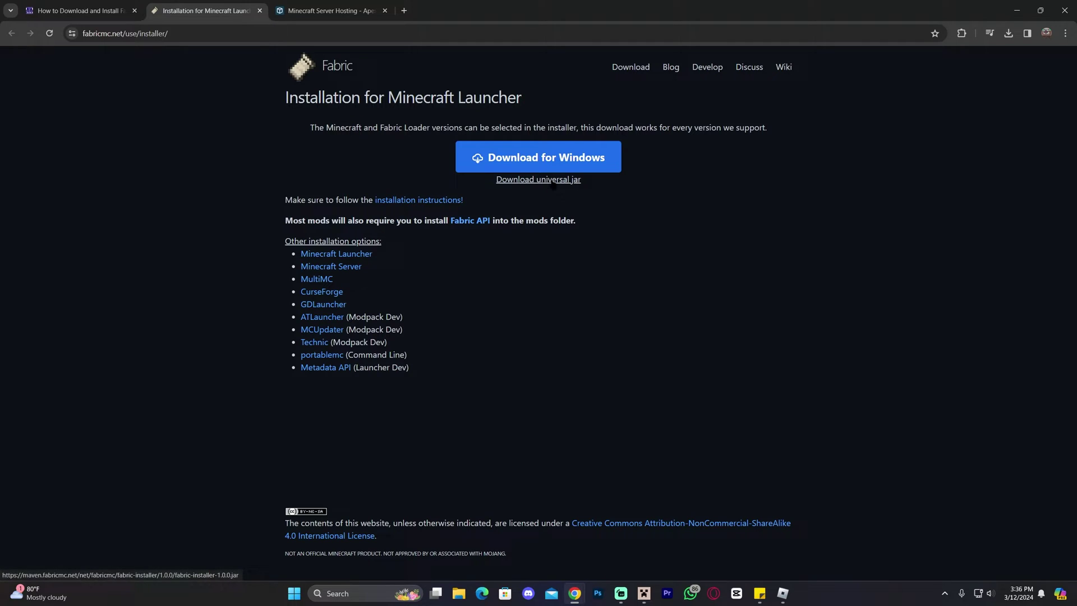
{"action": "left_click", "coordinate": [525, 180]}
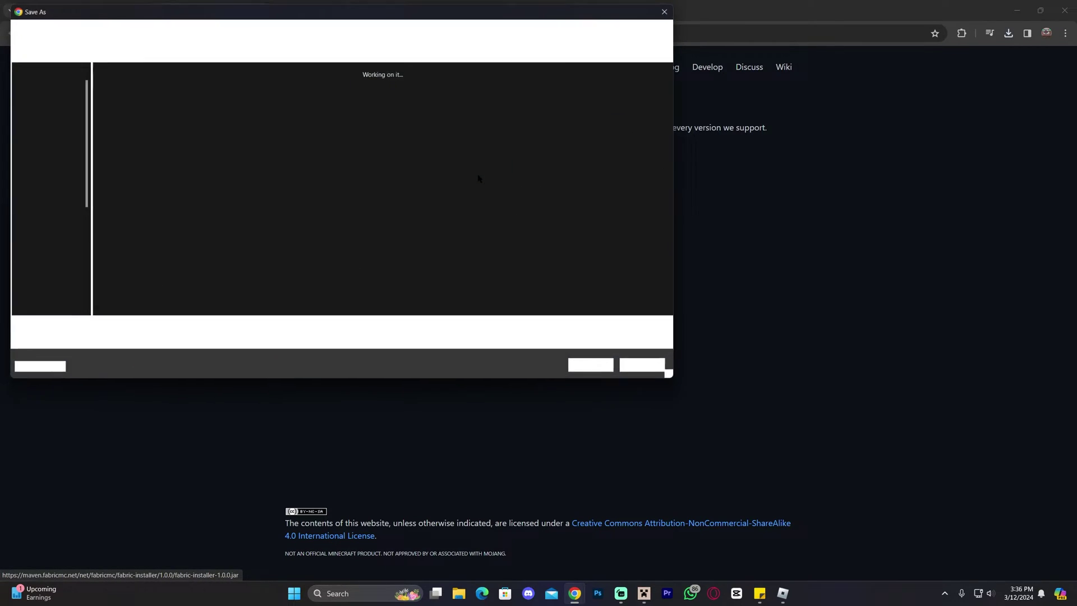
{"action": "left_click", "coordinate": [598, 369]}
Shrink the browser window and copy the downloaded Fabric installer jar to the desktop beside the Sodium jar
{"action": "left_click_drag", "start_coordinate": [729, 16], "coordinate": [562, 145]}
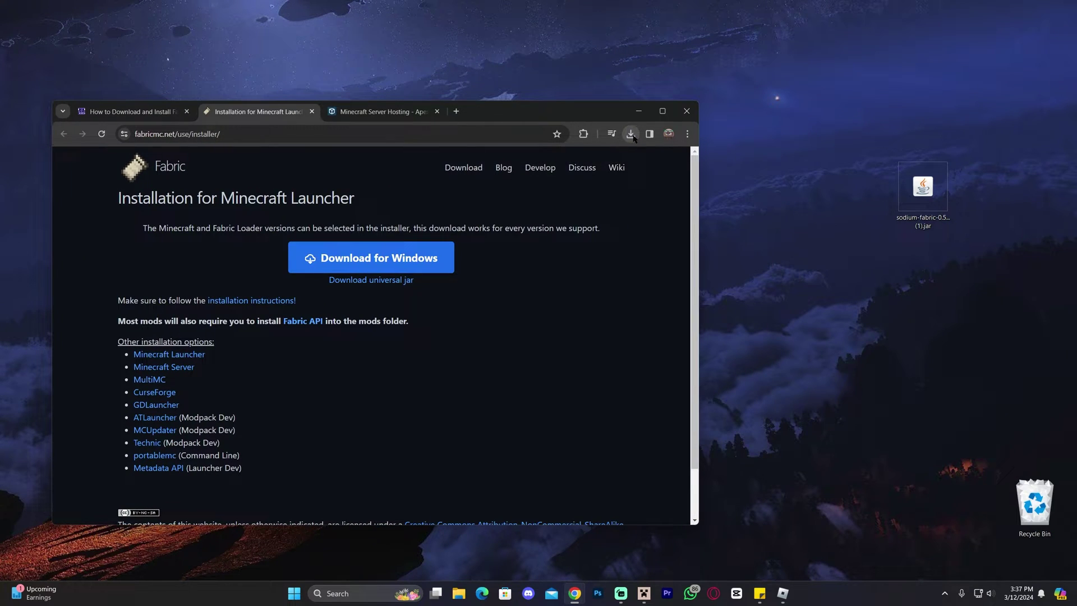
{"action": "left_click", "coordinate": [630, 133]}
{"action": "left_click_drag", "start_coordinate": [543, 188], "coordinate": [866, 193]}
{"action": "left_click", "coordinate": [814, 152]}
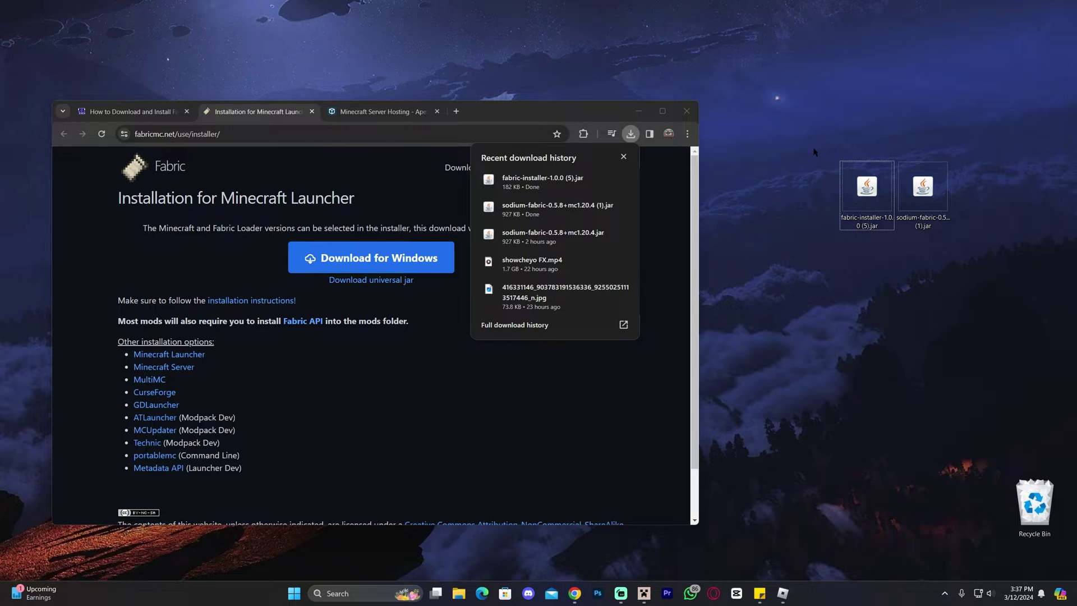
Minimize the browser and move the Fabric installer and Sodium jars together to the middle of the desktop
{"action": "left_click", "coordinate": [630, 116]}
{"action": "left_click_drag", "start_coordinate": [762, 119], "coordinate": [956, 230]}
{"action": "left_click_drag", "start_coordinate": [866, 191], "coordinate": [474, 270]}
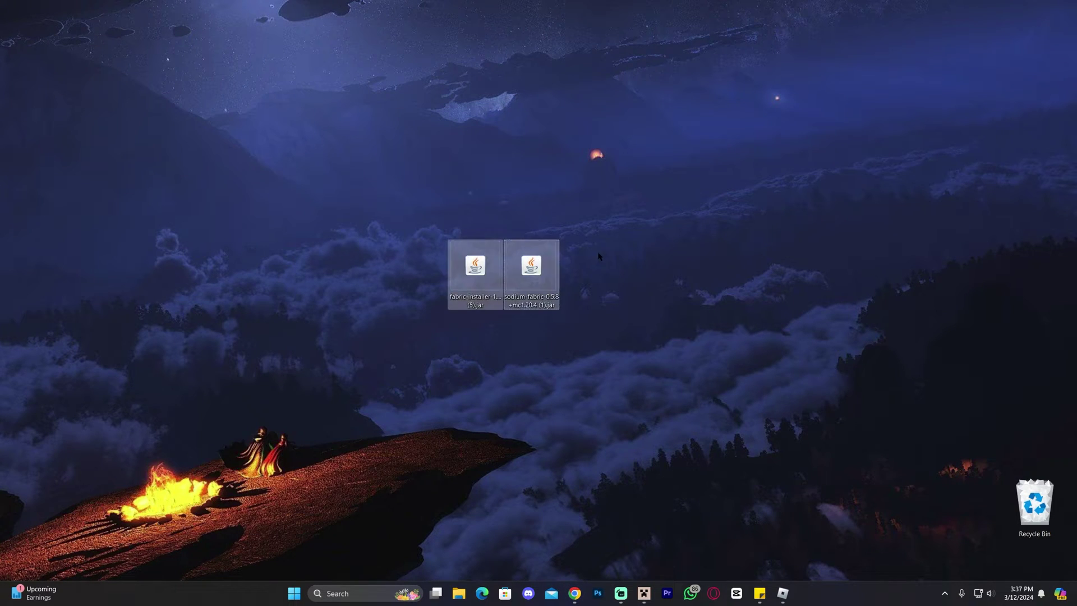
{"action": "left_click", "coordinate": [519, 353]}
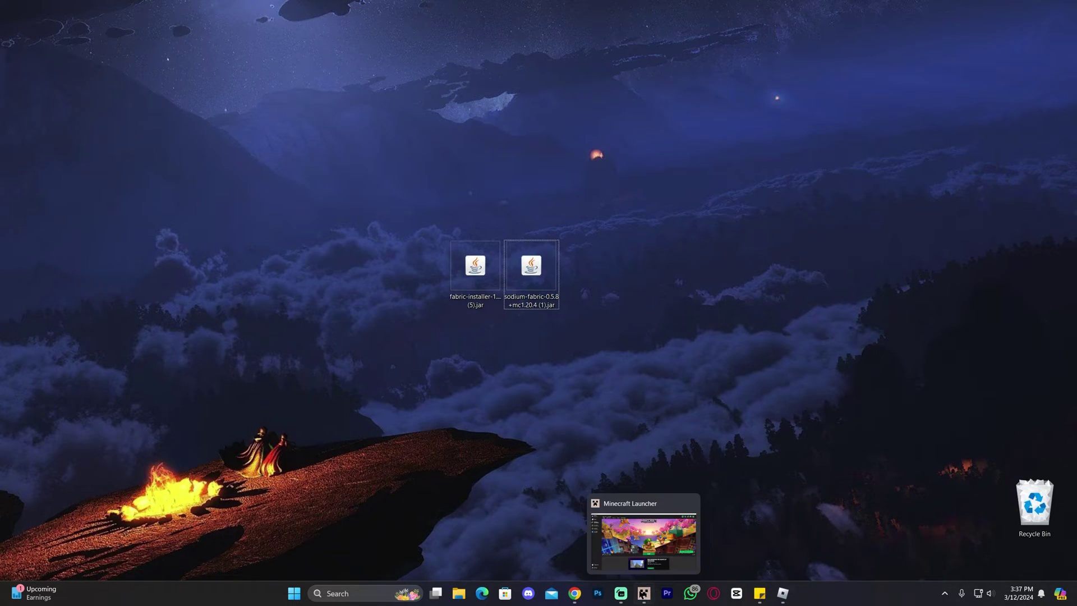
Switch to the Minecraft Launcher, check the selected Java Edition installation, and close the launcher
{"action": "left_click", "coordinate": [644, 593]}
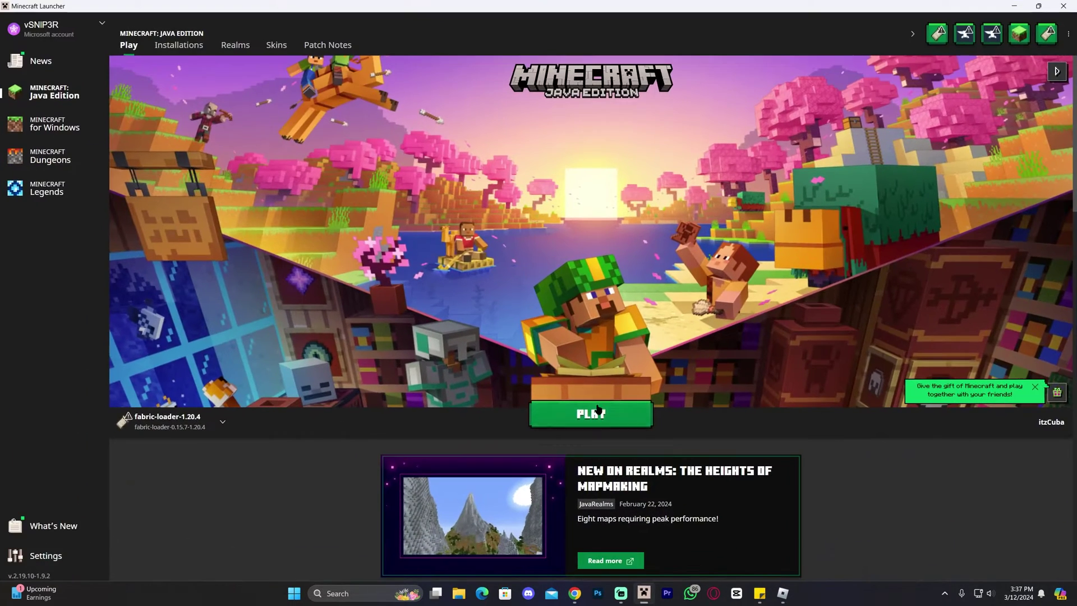
{"action": "left_click", "coordinate": [173, 430]}
{"action": "left_click", "coordinate": [240, 419]}
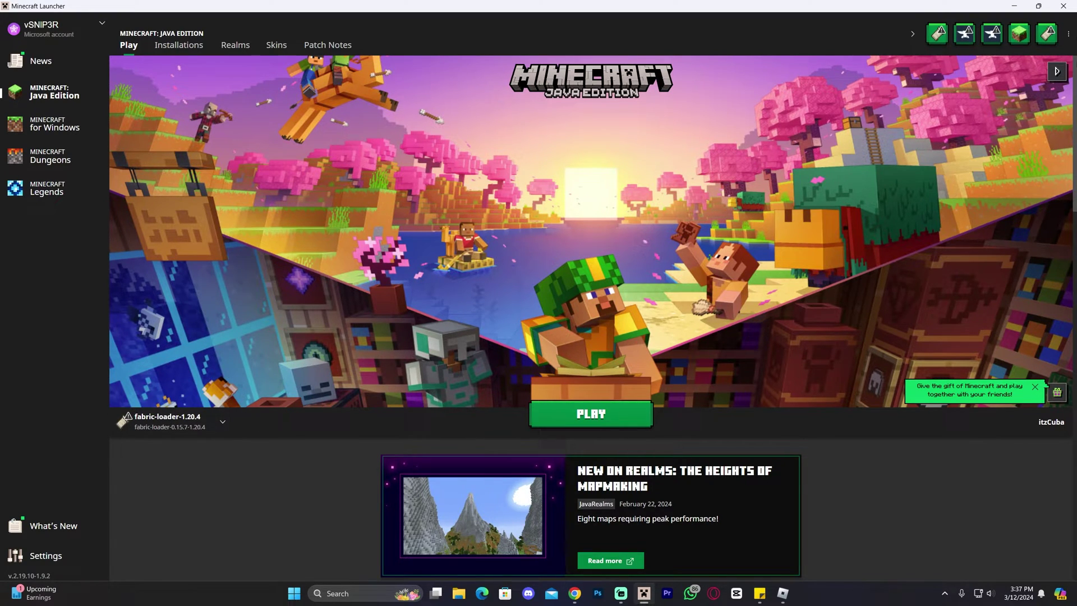
{"action": "left_click", "coordinate": [1063, 6]}
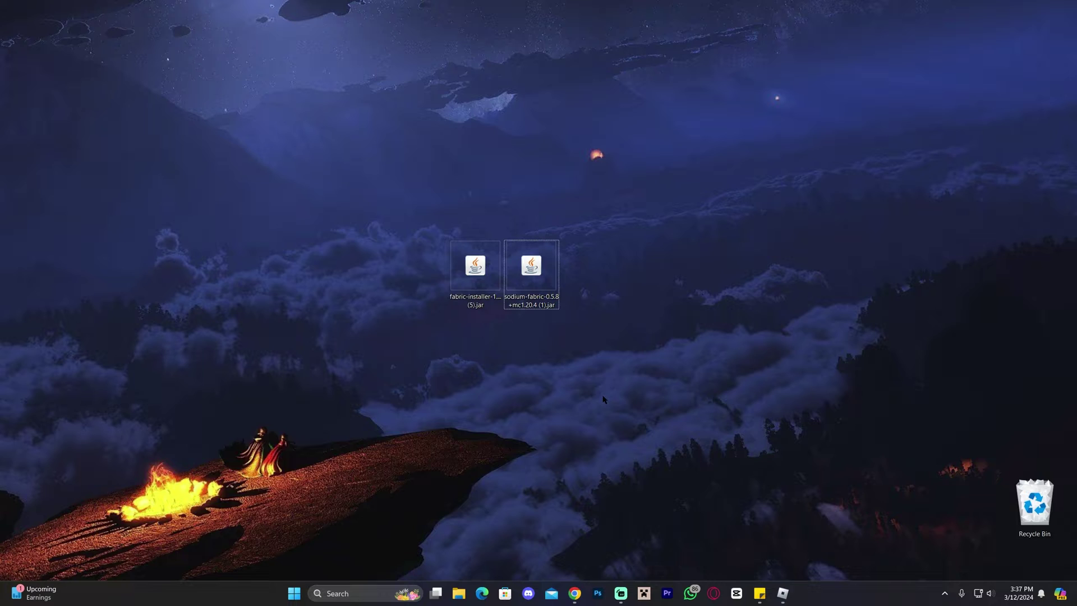
Launch the Fabric installer from the desktop, reposition its window, and select 1.20.4 as the Minecraft version
{"action": "left_click", "coordinate": [477, 289]}
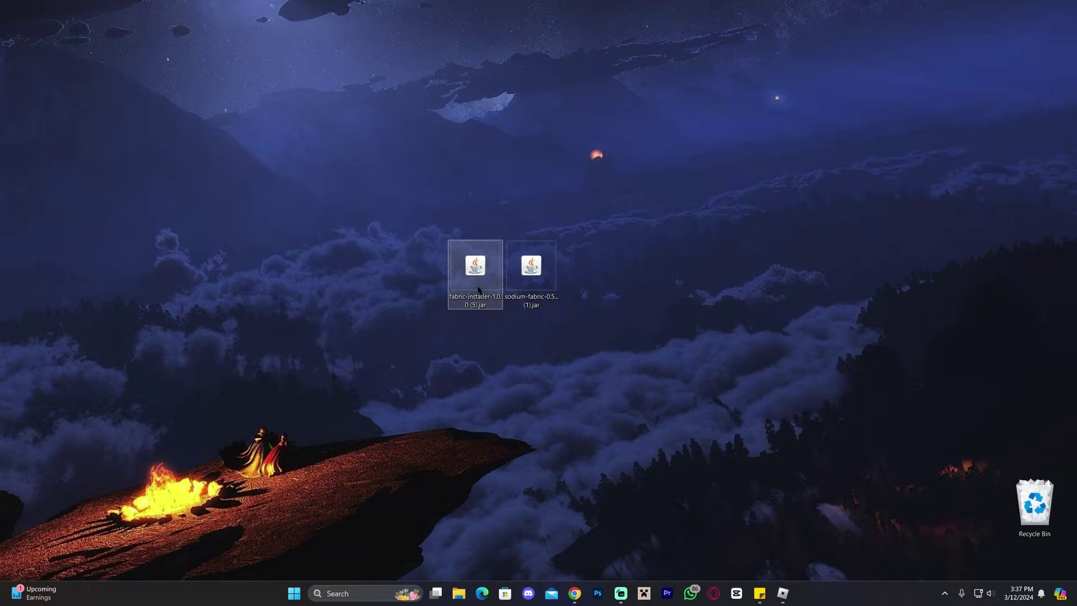
{"action": "double_click", "coordinate": [479, 274]}
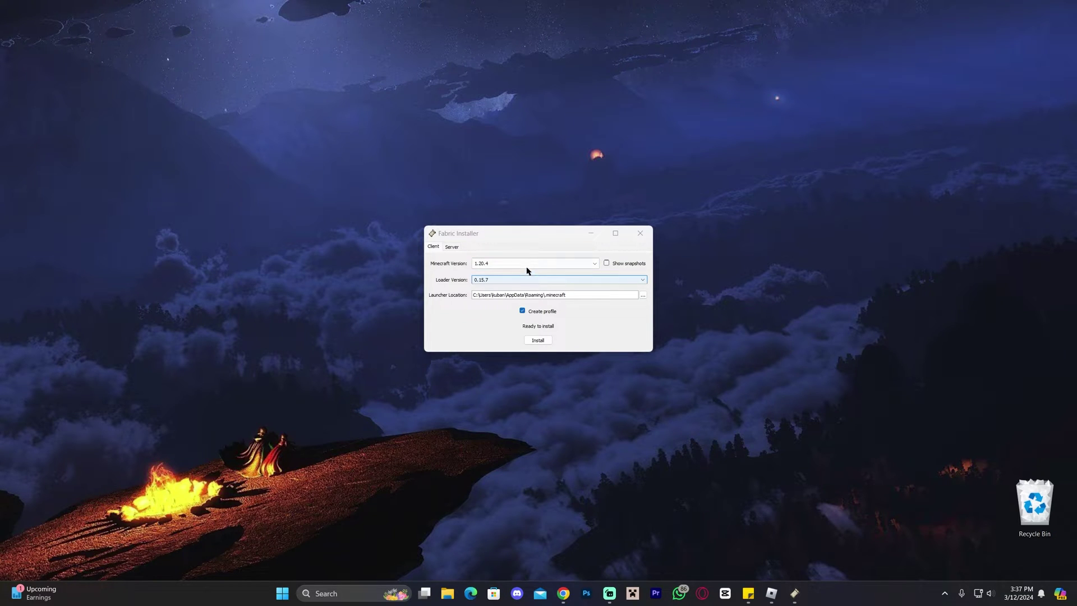
{"action": "left_click_drag", "start_coordinate": [523, 234], "coordinate": [747, 227]}
{"action": "left_click_drag", "start_coordinate": [583, 211], "coordinate": [426, 328]}
{"action": "left_click_drag", "start_coordinate": [701, 230], "coordinate": [481, 230]}
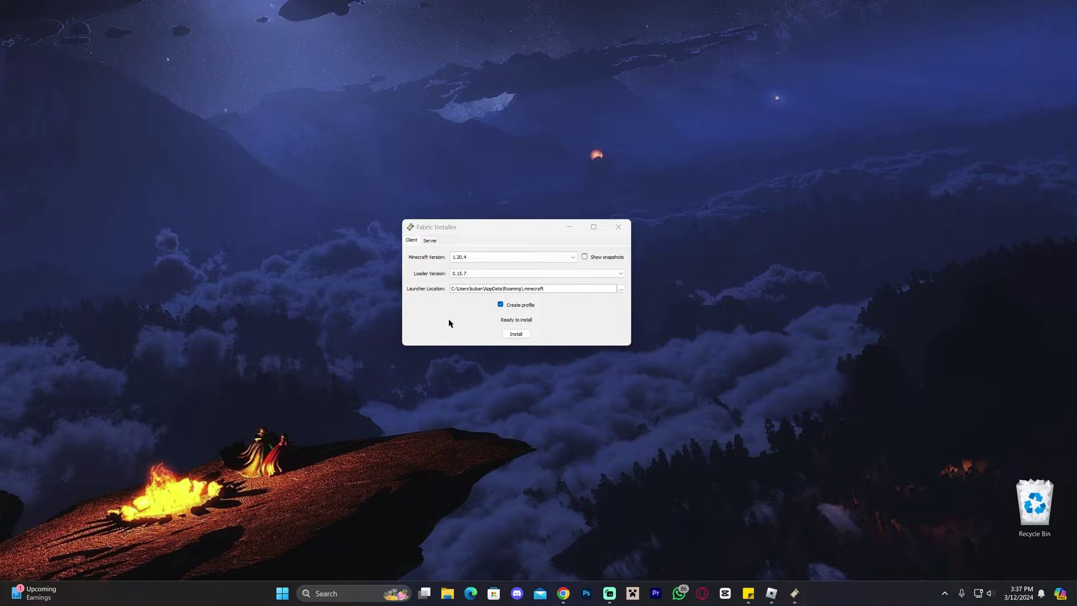
{"action": "mouse_move", "coordinate": [443, 230]}
{"action": "left_mouse_down"}
{"action": "mouse_move", "coordinate": [514, 232]}
{"action": "mouse_move", "coordinate": [463, 224]}
{"action": "left_mouse_up"}
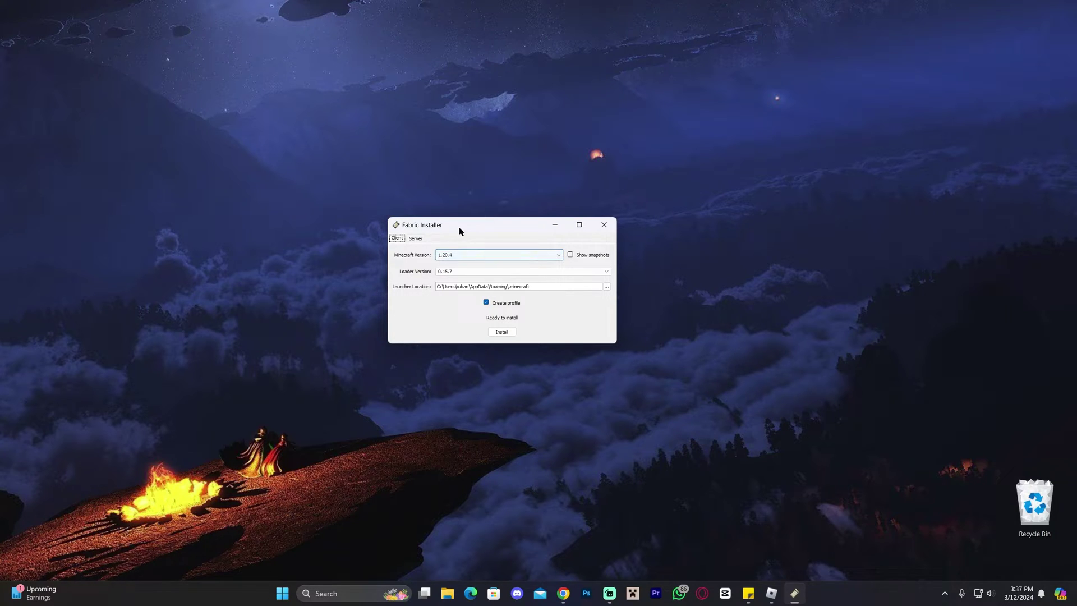
{"action": "left_click_drag", "start_coordinate": [460, 226], "coordinate": [450, 227]}
{"action": "left_click", "coordinate": [457, 255]}
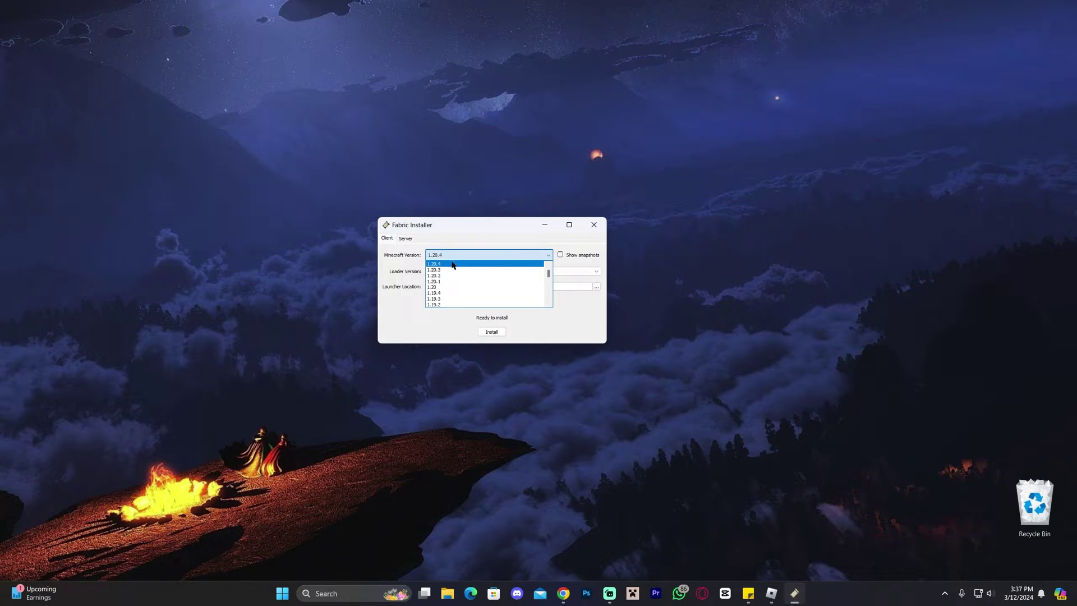
{"action": "left_click", "coordinate": [454, 264]}
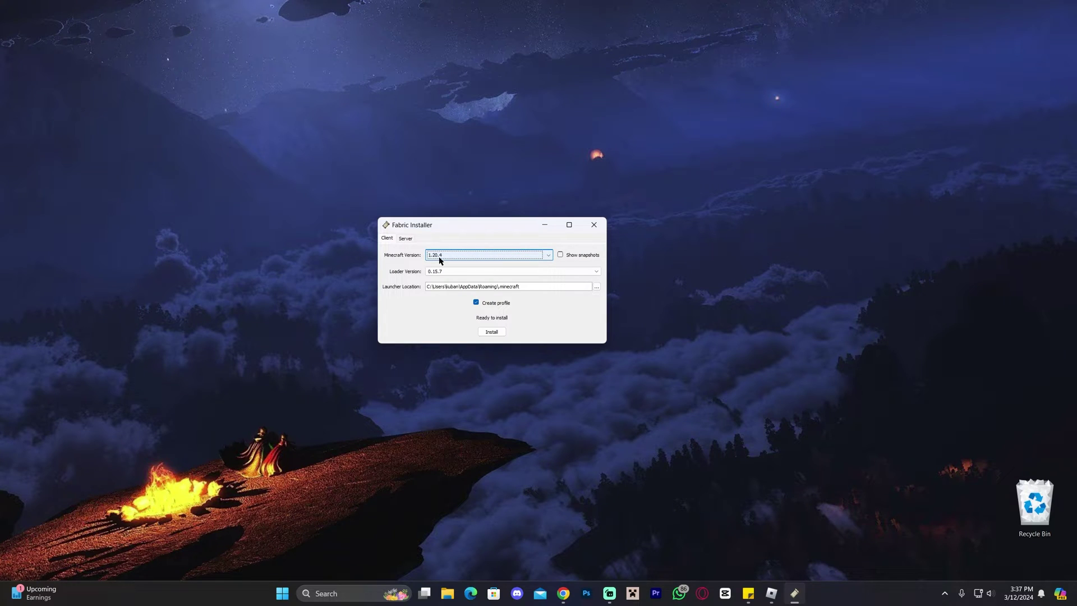
Install the Fabric loader for the client, acknowledge the completion dialog, and close the installer
{"action": "left_click_drag", "start_coordinate": [482, 242], "coordinate": [524, 233]}
{"action": "left_click", "coordinate": [540, 292]}
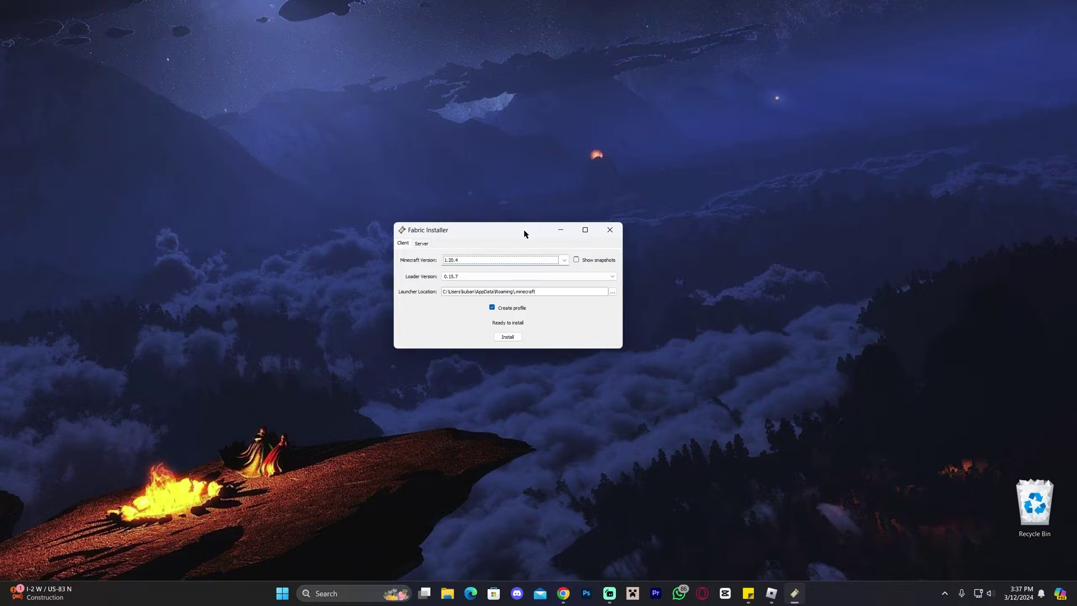
{"action": "left_click", "coordinate": [507, 337]}
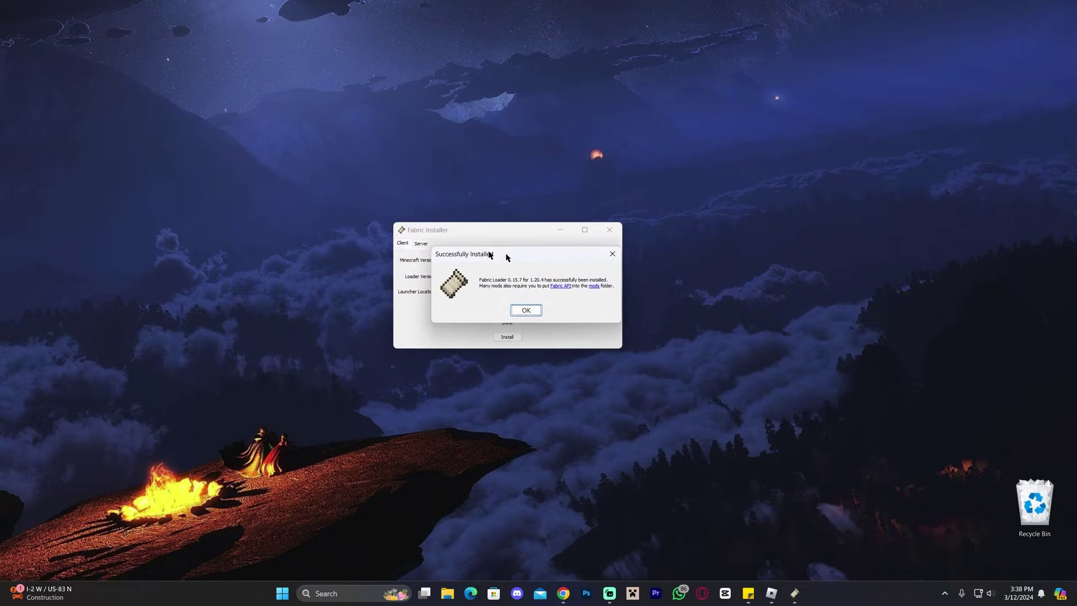
{"action": "left_click_drag", "start_coordinate": [504, 255], "coordinate": [441, 241]}
{"action": "left_click", "coordinate": [474, 300]}
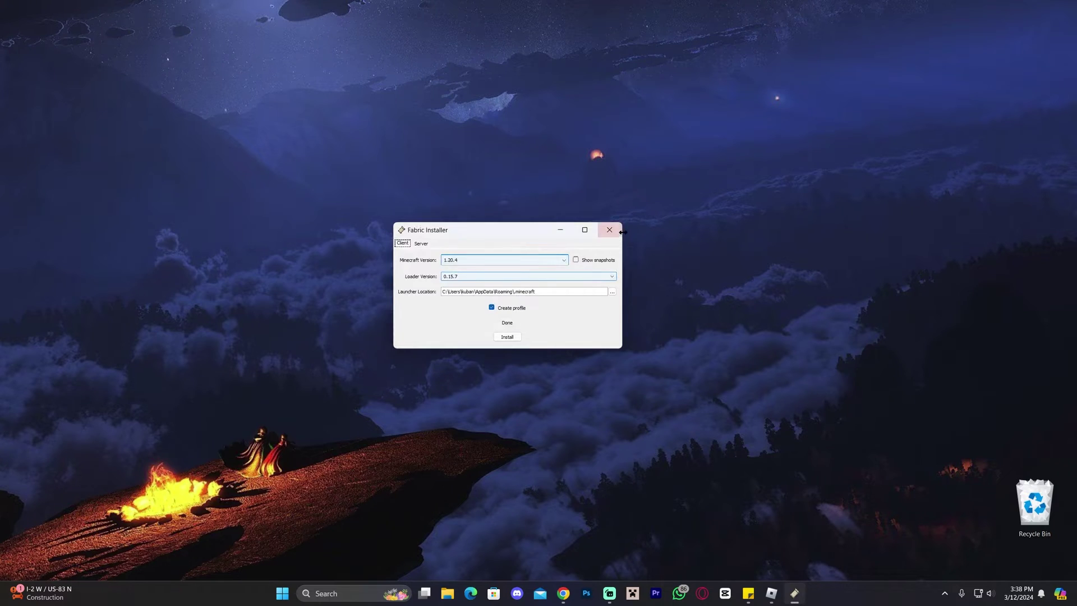
{"action": "left_click", "coordinate": [609, 229]}
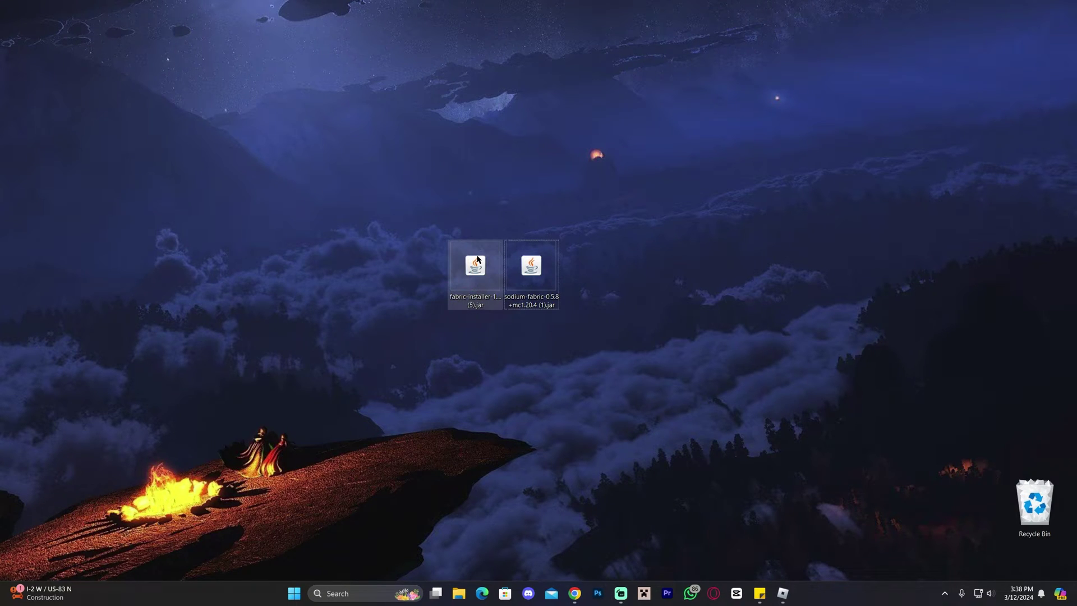
Clear the desktop by deleting the Fabric installer jar and moving the Sodium jar aside, and open the Minecraft Launcher
{"action": "key", "text": "Delete"}
{"action": "left_click_drag", "start_coordinate": [531, 265], "coordinate": [307, 265]}
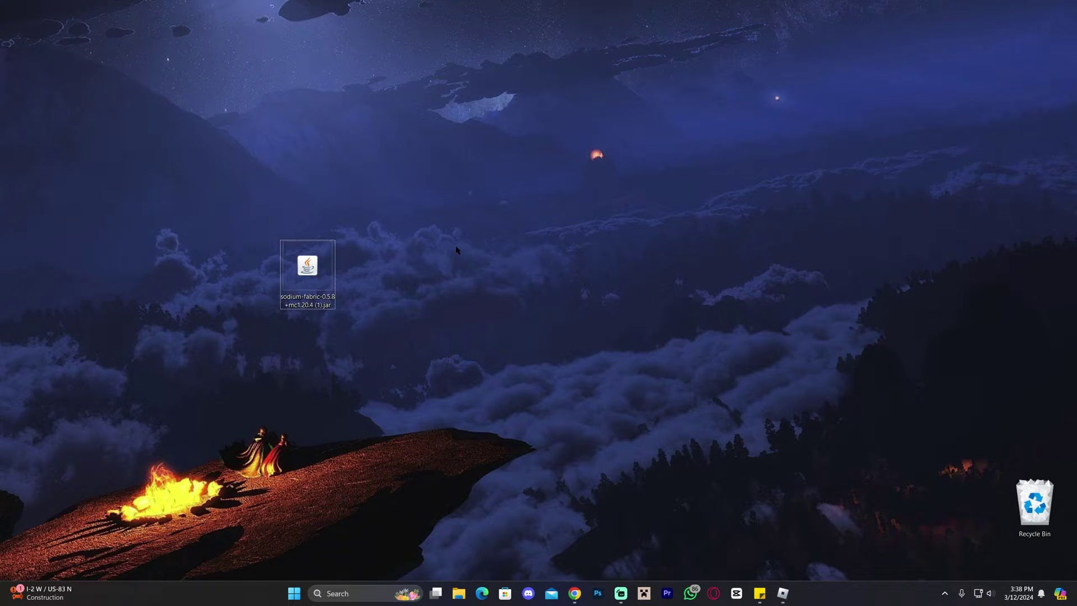
{"action": "left_click", "coordinate": [643, 594]}
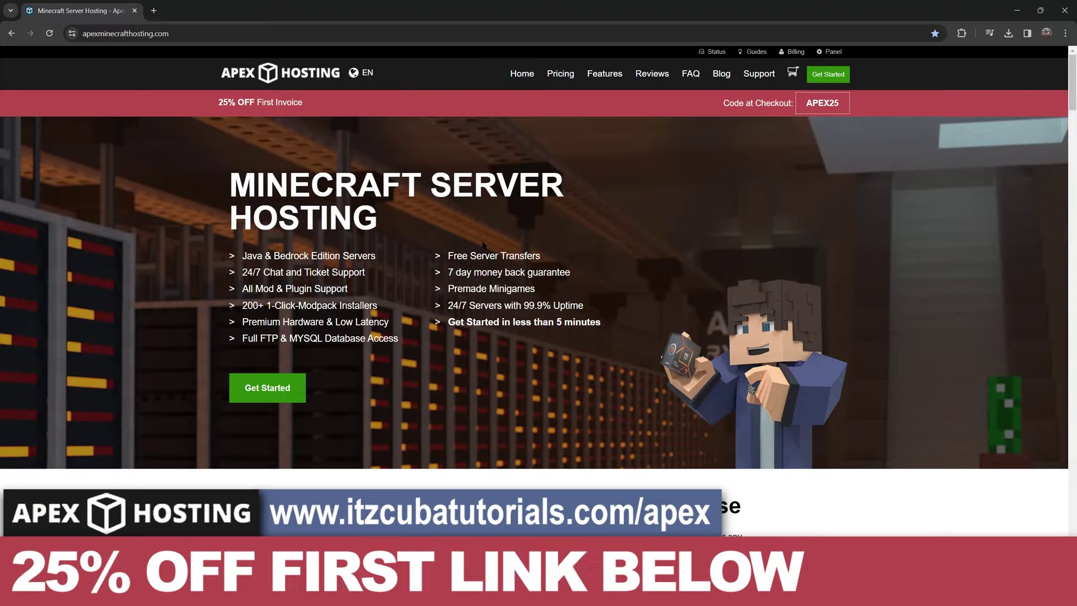
Examine the Minecraft server hosting features listed on the Apex Hosting home page in the browser
{"action": "scroll", "coordinate": [549, 252], "scroll_direction": "down", "scroll_amount": 3}
{"action": "scroll", "coordinate": [616, 260], "scroll_direction": "up", "scroll_amount": 3}
{"action": "left_click_drag", "start_coordinate": [547, 322], "coordinate": [252, 190]}
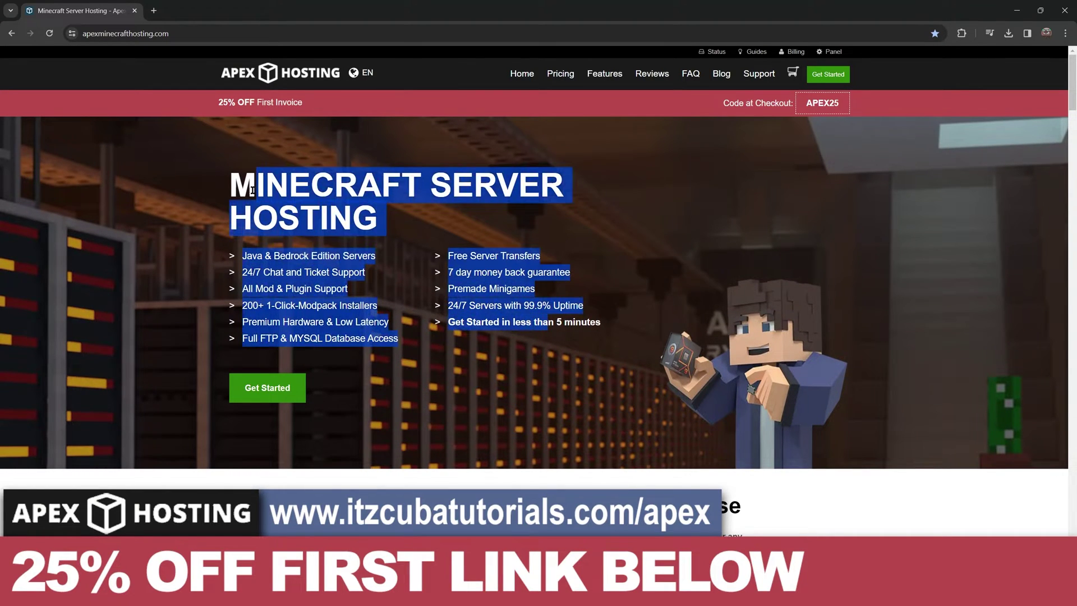
{"action": "left_click", "coordinate": [368, 202]}
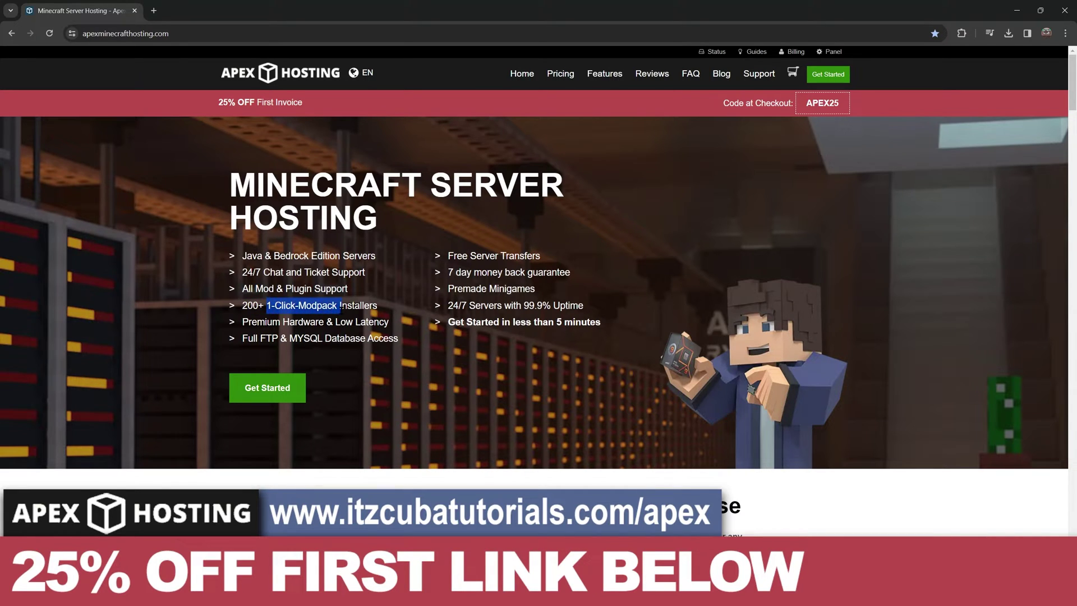
{"action": "left_click", "coordinate": [288, 307]}
{"action": "left_click", "coordinate": [314, 306]}
{"action": "left_click_drag", "start_coordinate": [596, 322], "coordinate": [481, 322]}
{"action": "left_click", "coordinate": [474, 321]}
{"action": "scroll", "coordinate": [407, 289], "scroll_direction": "down", "scroll_amount": 3}
{"action": "scroll", "coordinate": [395, 268], "scroll_direction": "up", "scroll_amount": 3}
{"action": "scroll", "coordinate": [405, 272], "scroll_direction": "down", "scroll_amount": 3}
{"action": "scroll", "coordinate": [405, 272], "scroll_direction": "up", "scroll_amount": 3}
{"action": "triple_click", "coordinate": [264, 190]}
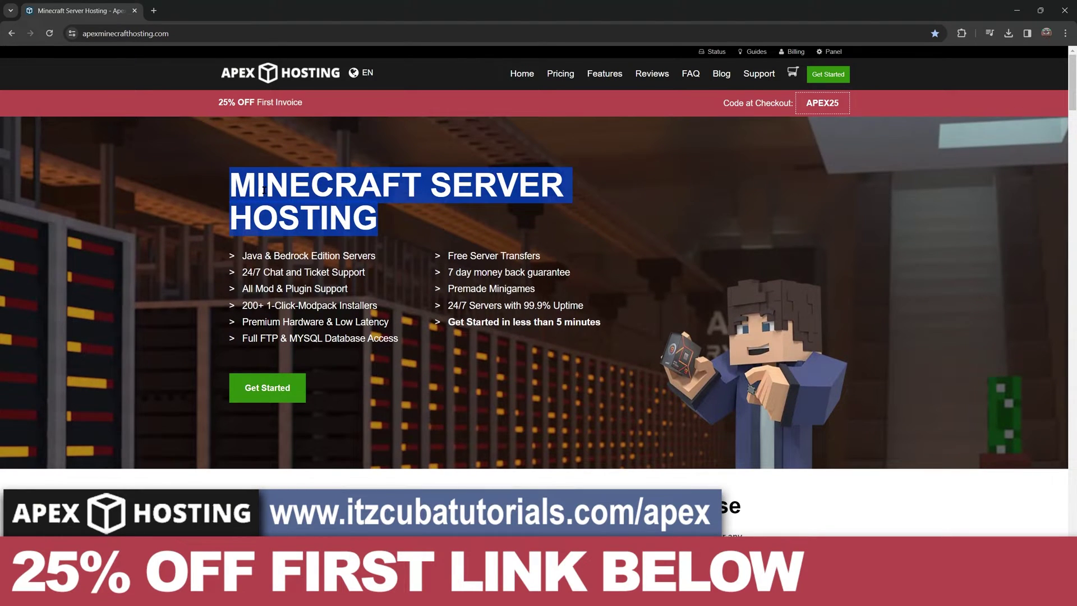
{"action": "left_click", "coordinate": [307, 192]}
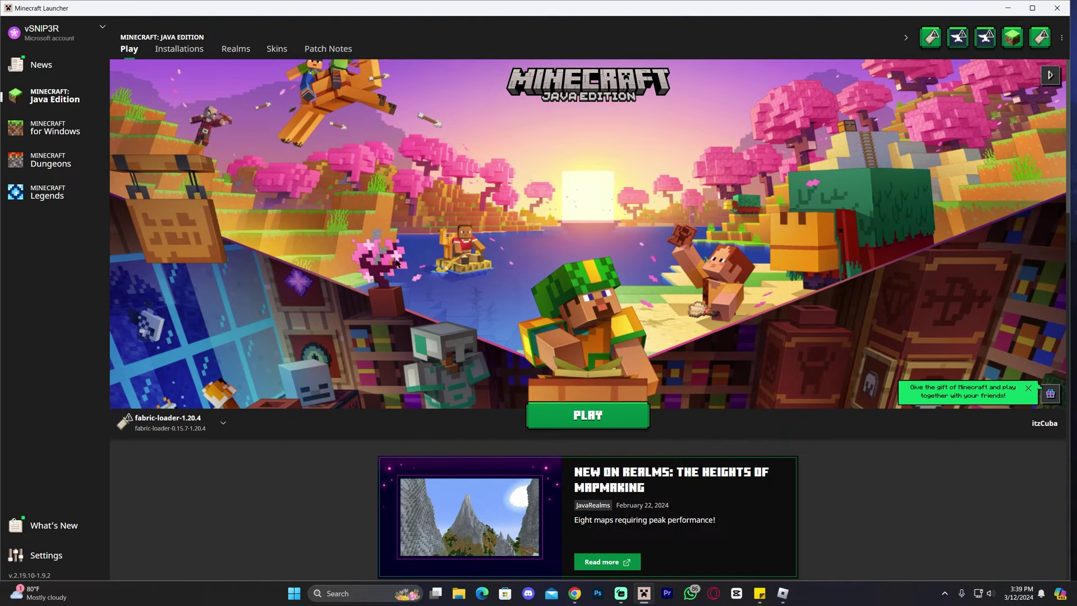
In the Minecraft Launcher, check the Java Edition installations for the Fabric loader, toggling the modded versions filter off and on again
{"action": "mouse_move", "coordinate": [181, 429]}
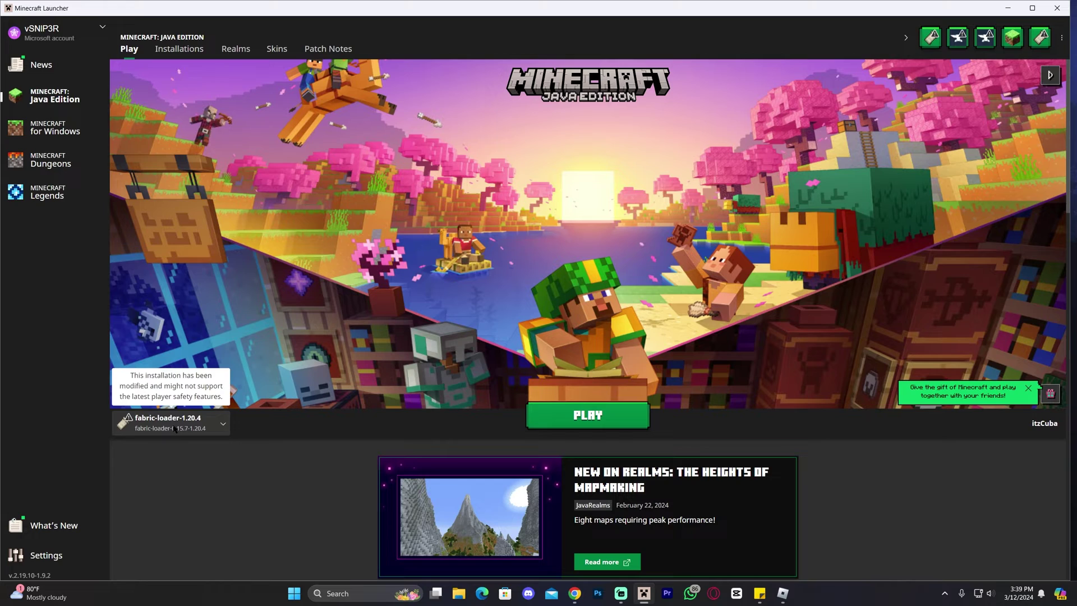
{"action": "left_click", "coordinate": [181, 50]}
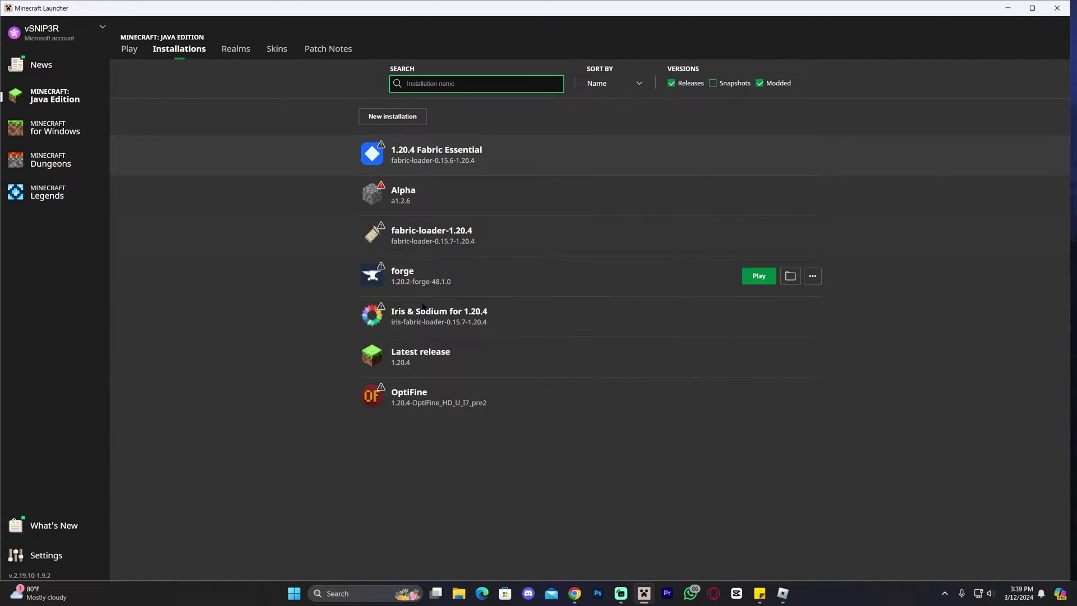
{"action": "left_click", "coordinate": [760, 83]}
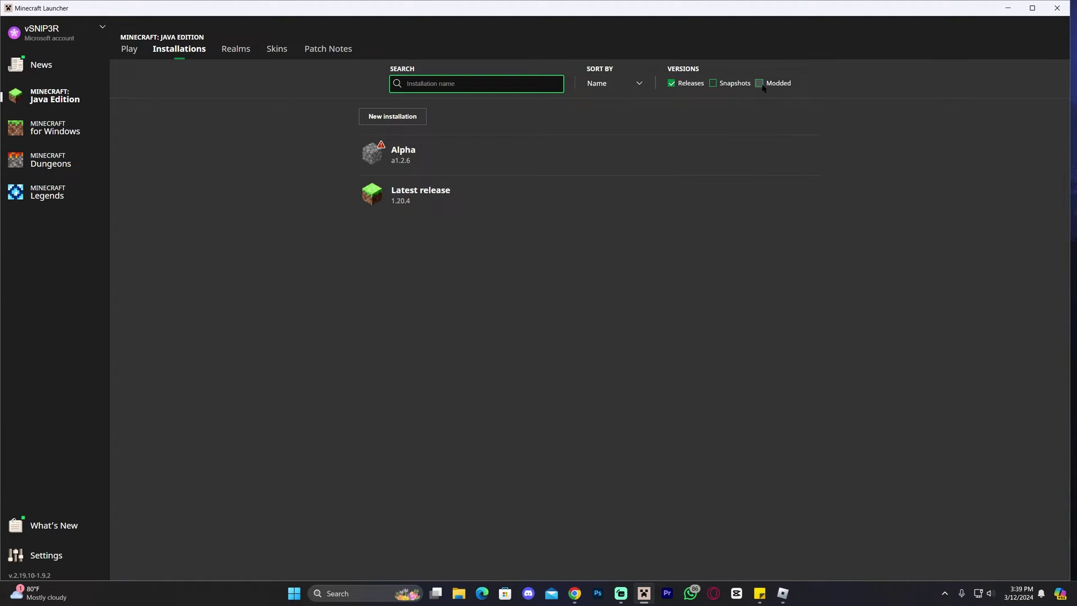
{"action": "left_click", "coordinate": [762, 85]}
{"action": "left_click", "coordinate": [382, 120]}
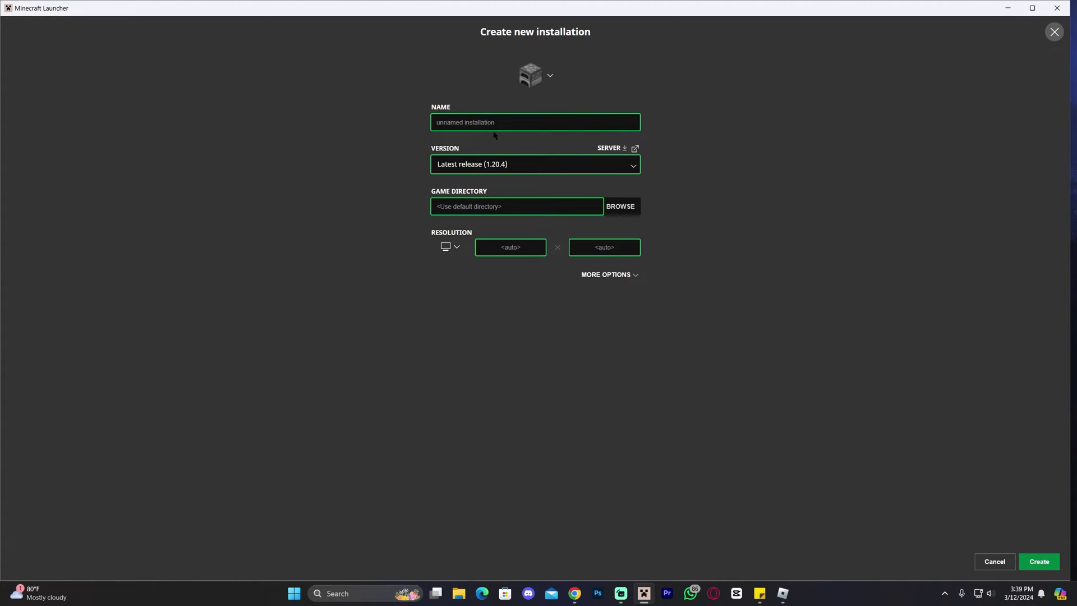
{"action": "left_click", "coordinate": [539, 166]}
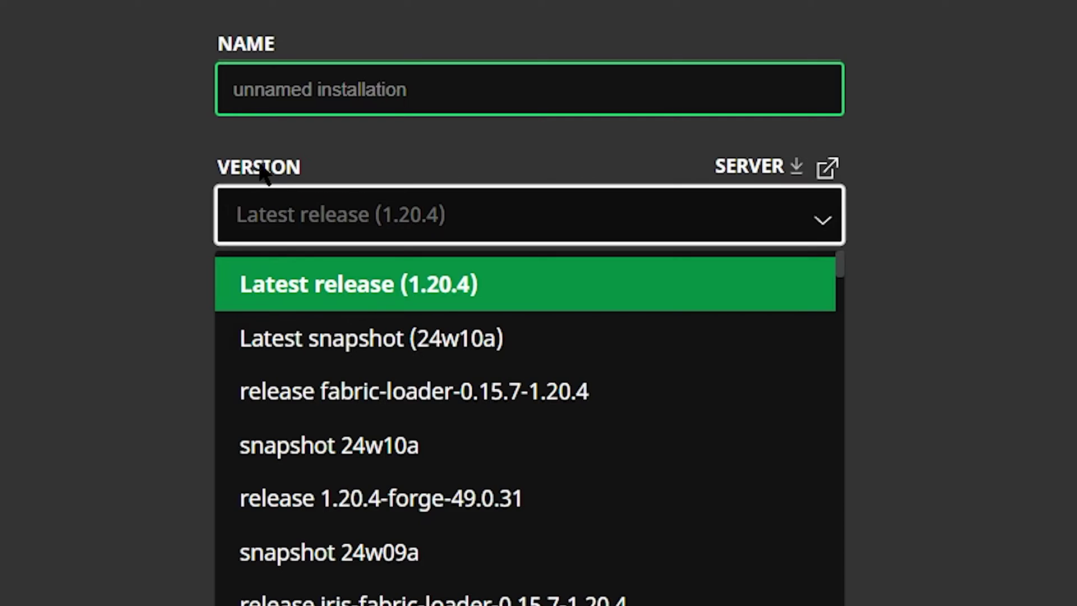
{"action": "left_click", "coordinate": [435, 398]}
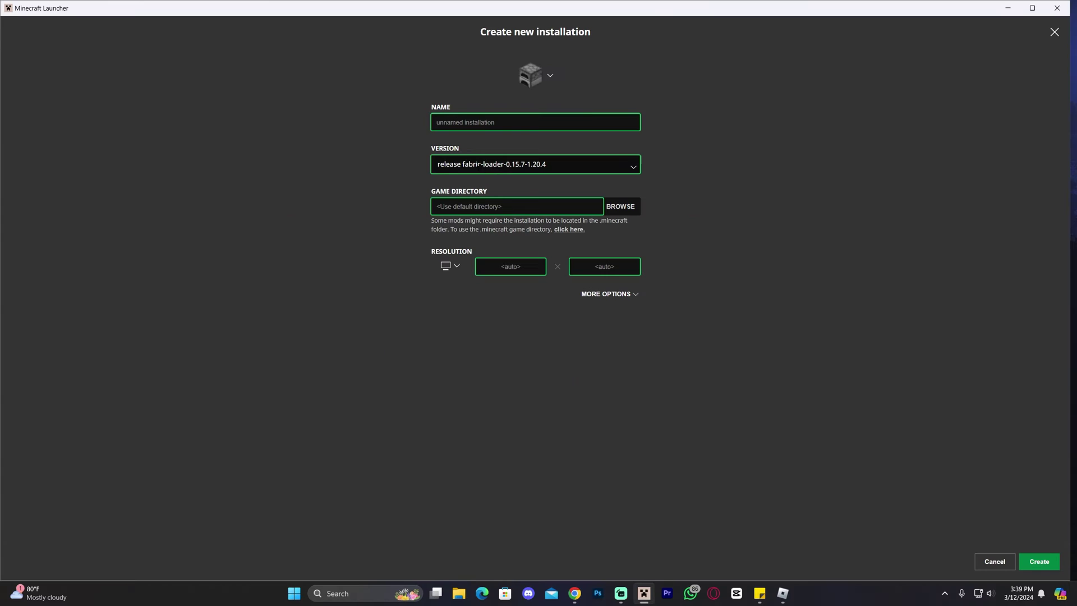
{"action": "left_click", "coordinate": [994, 561]}
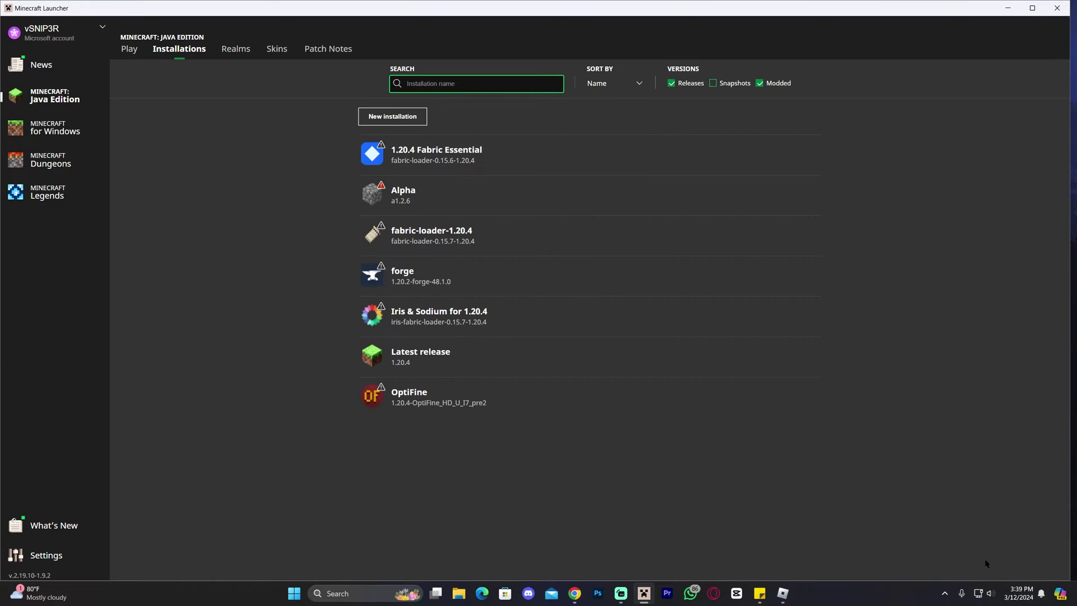
Open the game folder of the fabric-loader-1.20.4 installation and minimize the launcher to leave the folder window over the desktop
{"action": "left_click", "coordinate": [129, 49]}
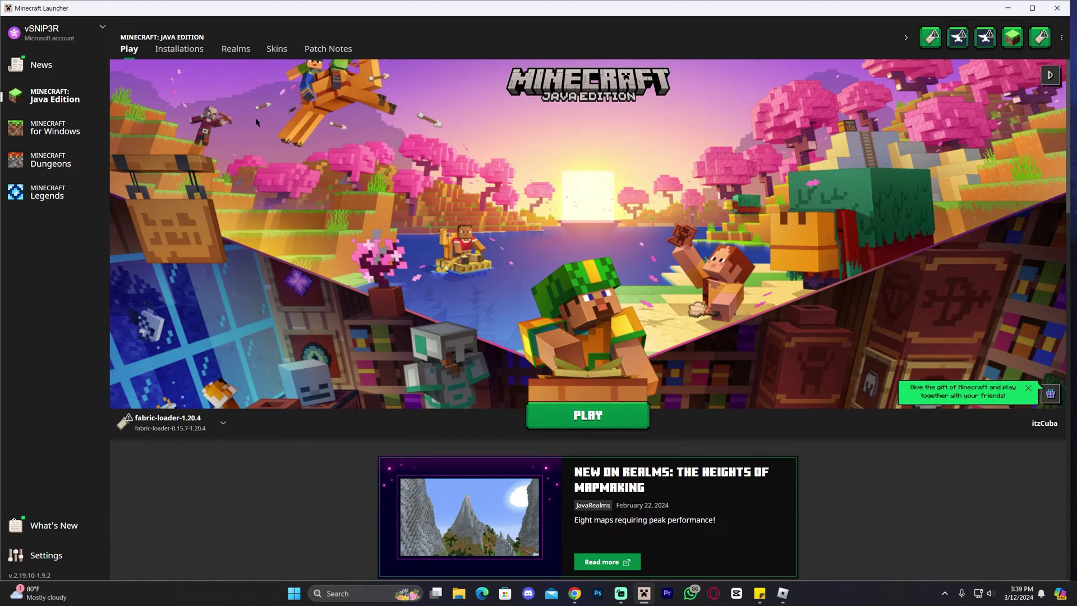
{"action": "left_click", "coordinate": [177, 52]}
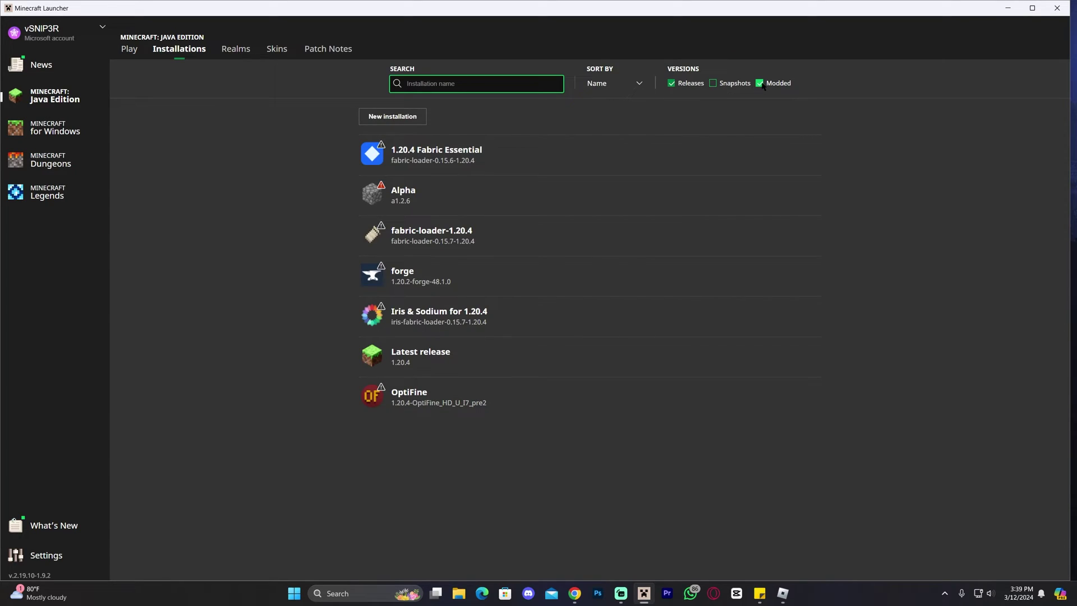
{"action": "left_click", "coordinate": [760, 84]}
{"action": "left_click", "coordinate": [760, 84]}
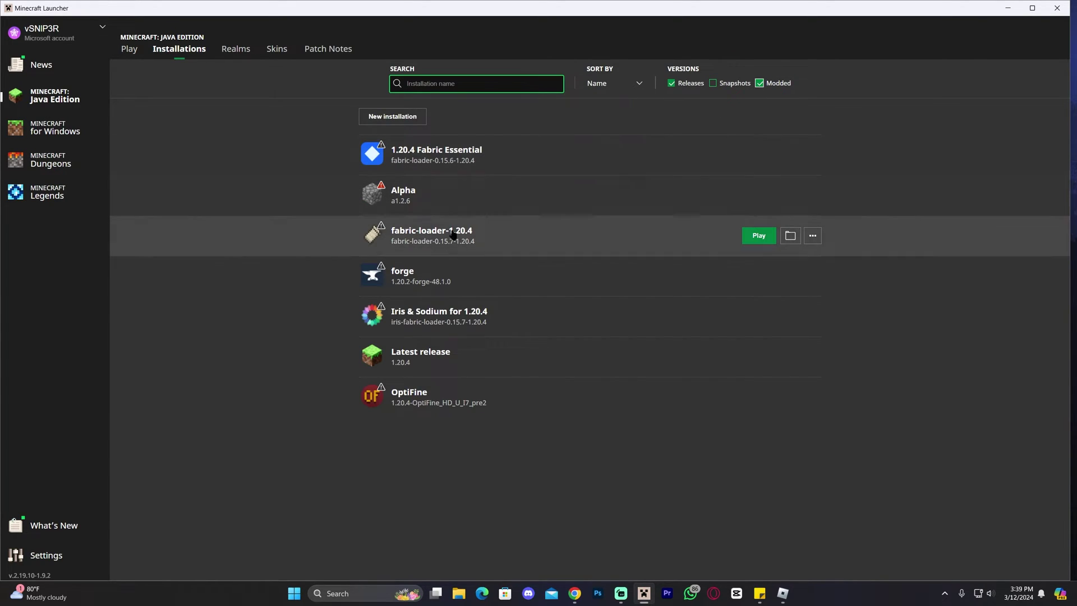
{"action": "left_click", "coordinate": [790, 236]}
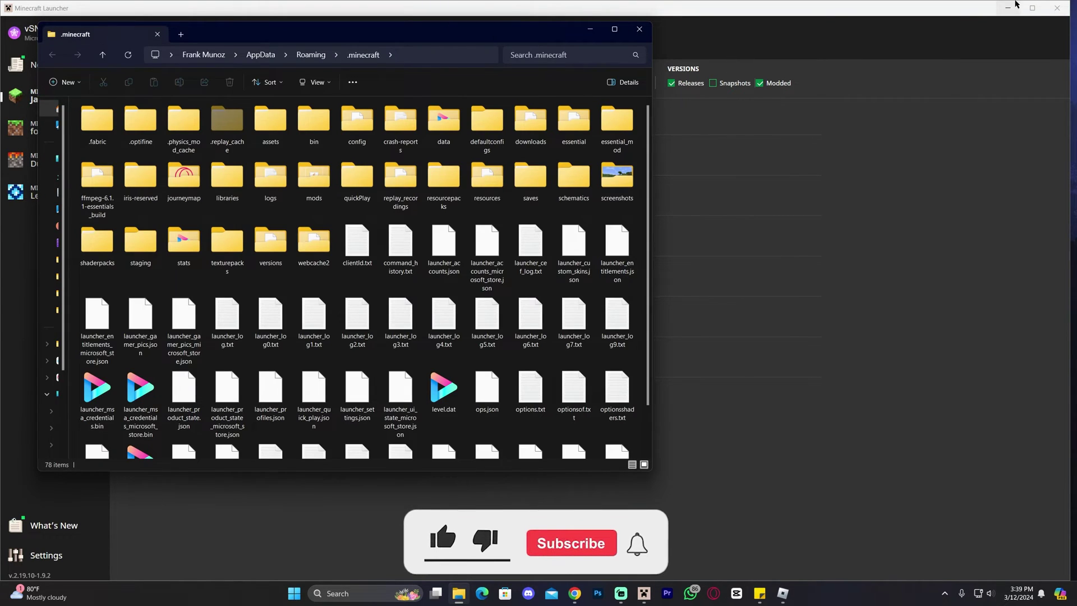
{"action": "left_click", "coordinate": [1008, 8]}
{"action": "left_click_drag", "start_coordinate": [428, 45], "coordinate": [513, 68]}
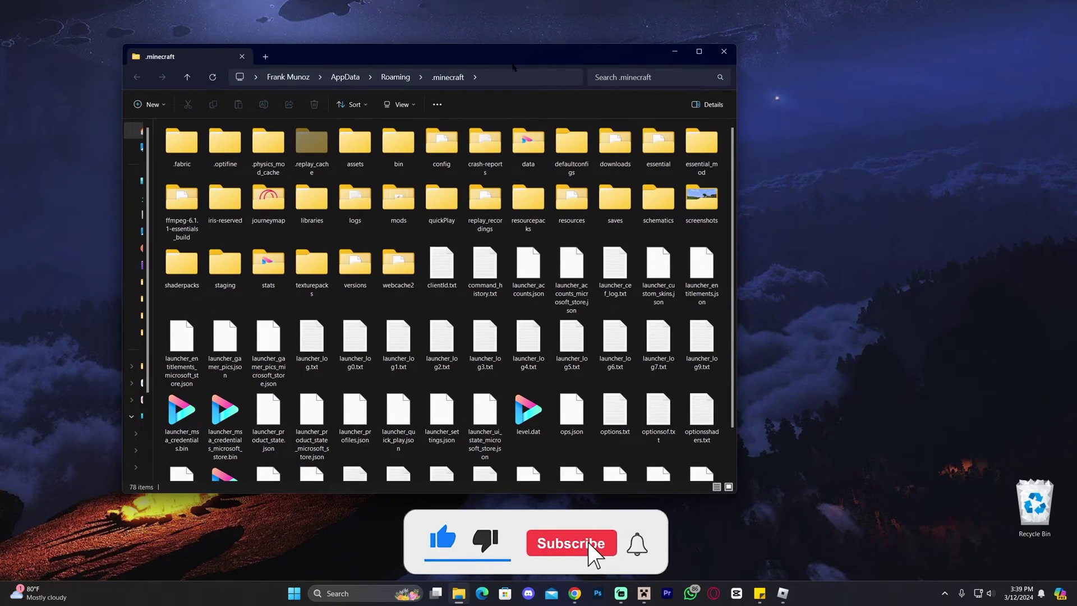
Check the contents of the existing mods folder in .minecraft and delete that folder
{"action": "left_click", "coordinate": [404, 221]}
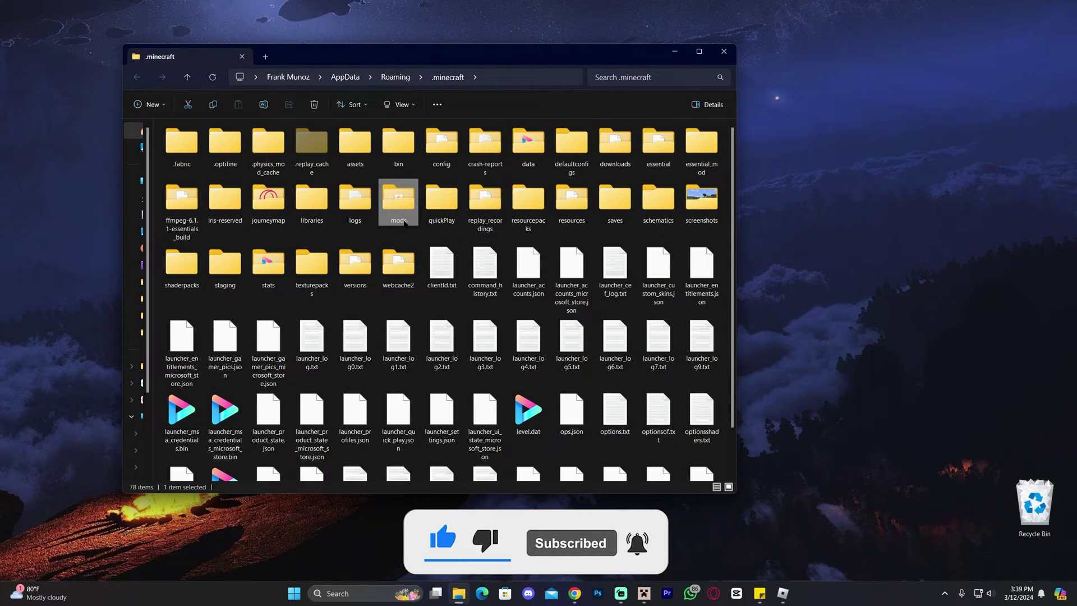
{"action": "double_click", "coordinate": [403, 221]}
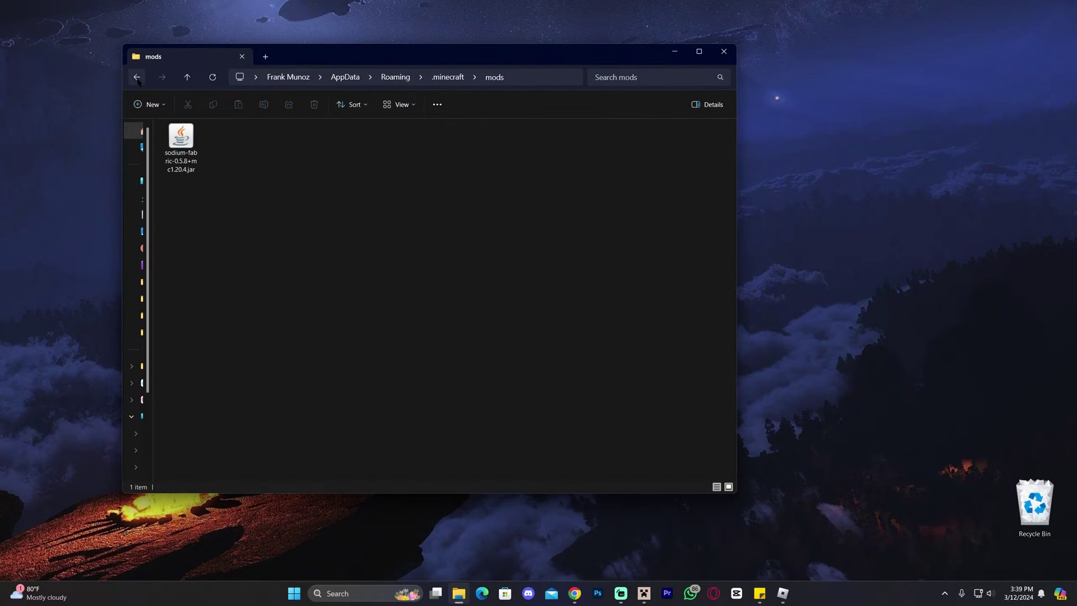
{"action": "left_click", "coordinate": [137, 80]}
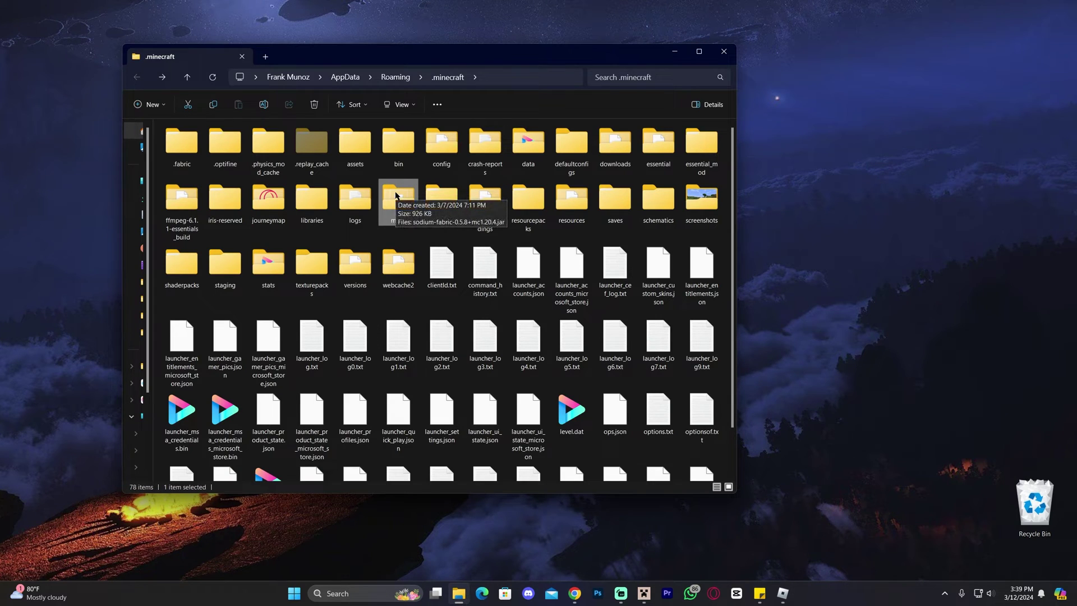
{"action": "key", "text": "Delete"}
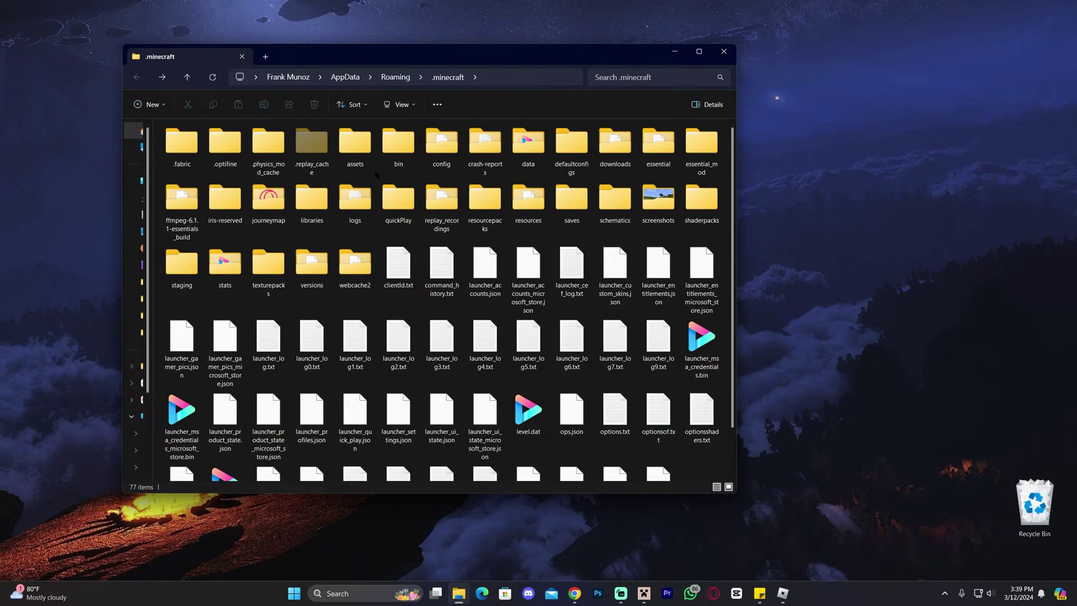
Create a new folder named mods inside the .minecraft folder
{"action": "right_click", "coordinate": [375, 175]}
{"action": "mouse_move", "coordinate": [404, 255]}
{"action": "left_click", "coordinate": [541, 258]}
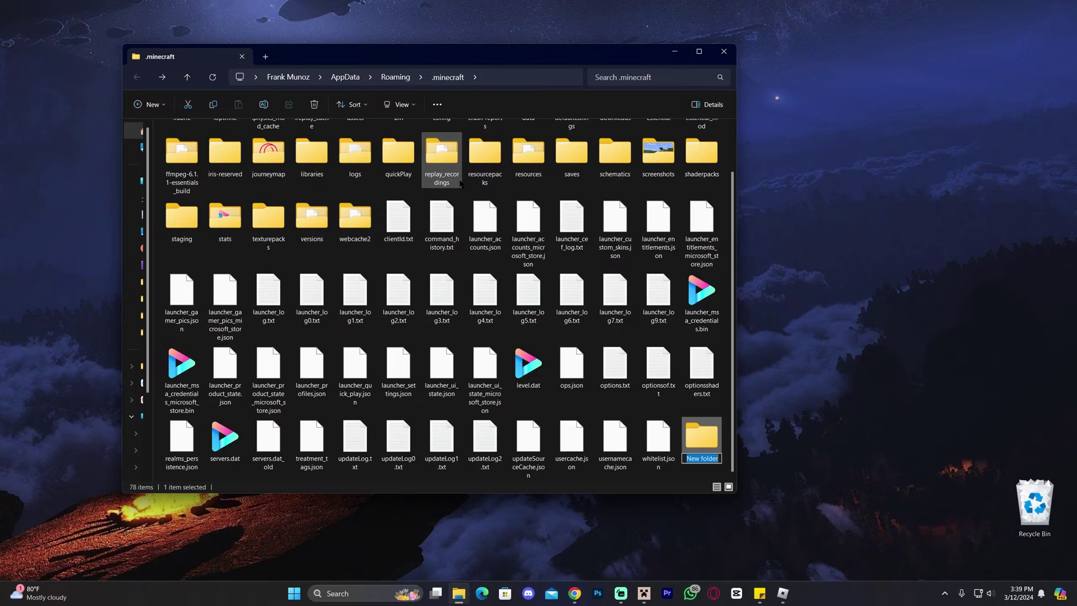
{"action": "type", "text": "mods"}
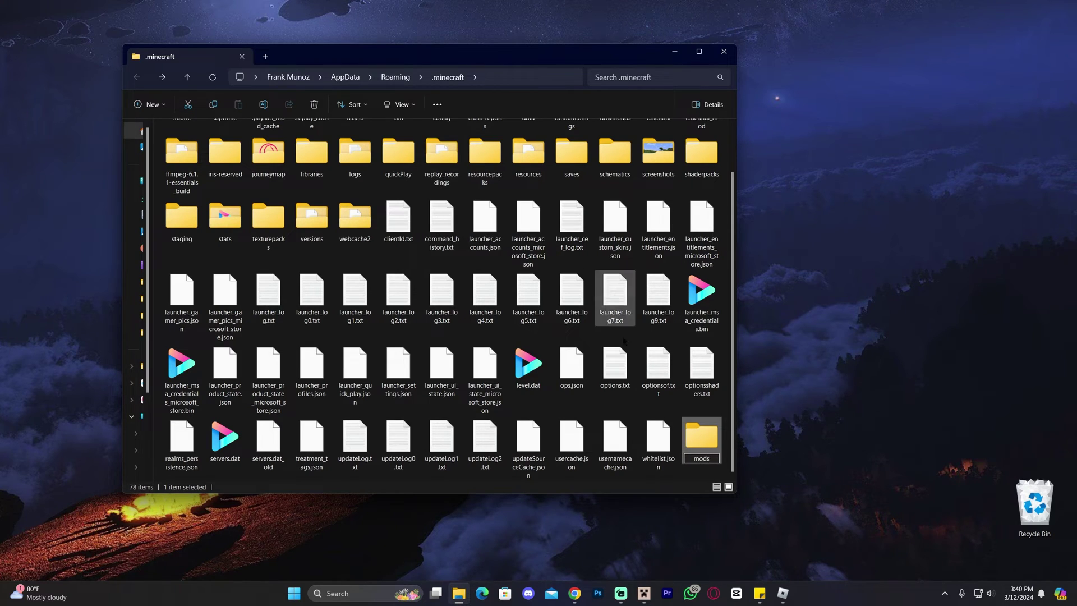
{"action": "key", "text": "Return"}
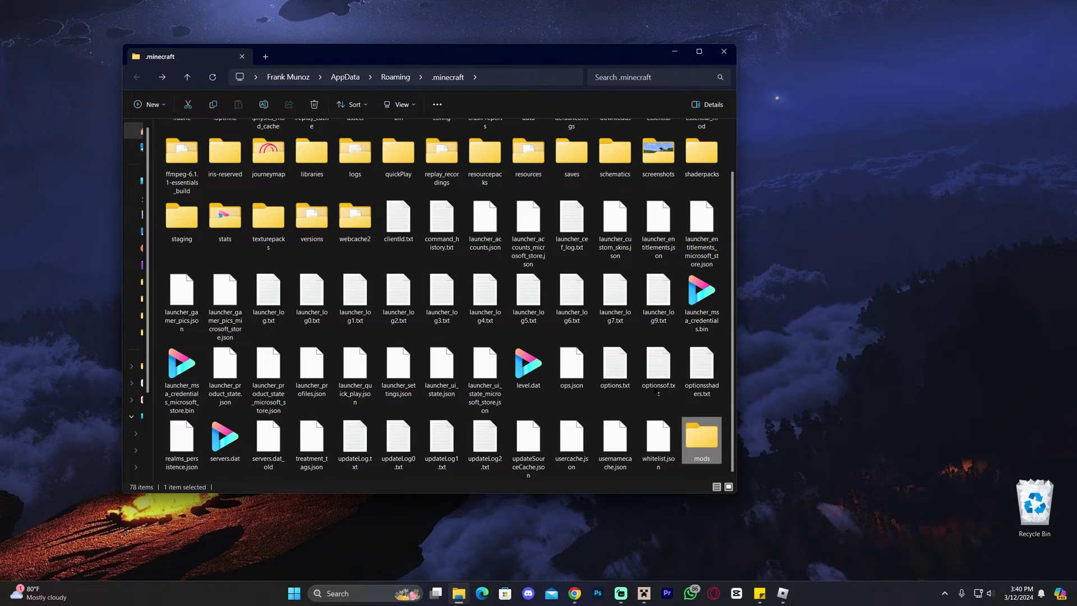
Move the Sodium jar from the desktop into the new mods folder in .minecraft and close the folder window
{"action": "scroll", "coordinate": [365, 290], "scroll_direction": "up", "scroll_amount": 1}
{"action": "scroll", "coordinate": [701, 437], "scroll_direction": "down", "scroll_amount": 1}
{"action": "double_click", "coordinate": [701, 429]}
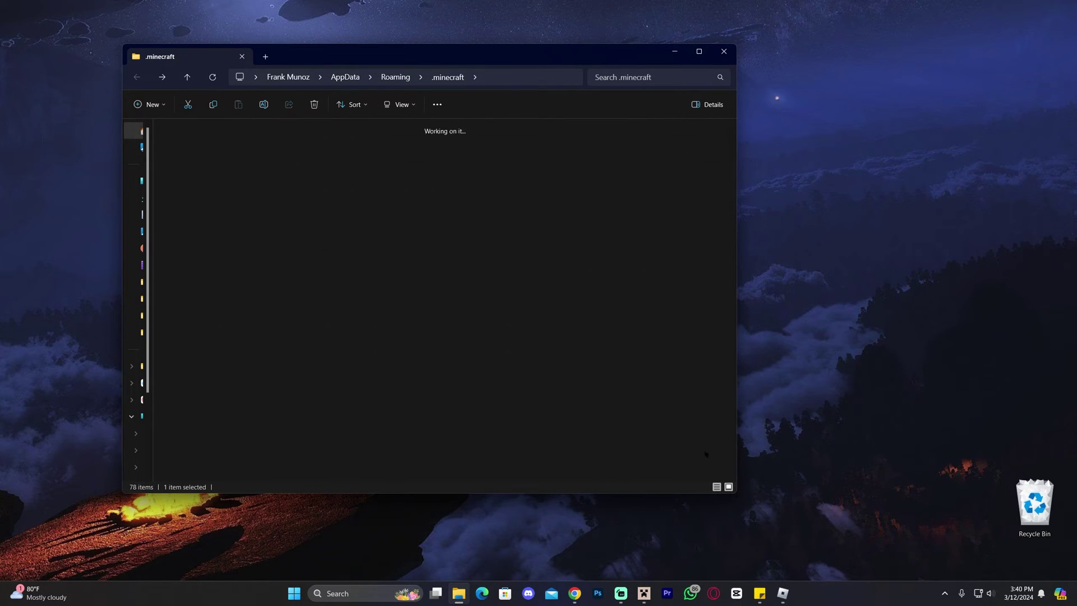
{"action": "left_click_drag", "start_coordinate": [586, 56], "coordinate": [851, 122]}
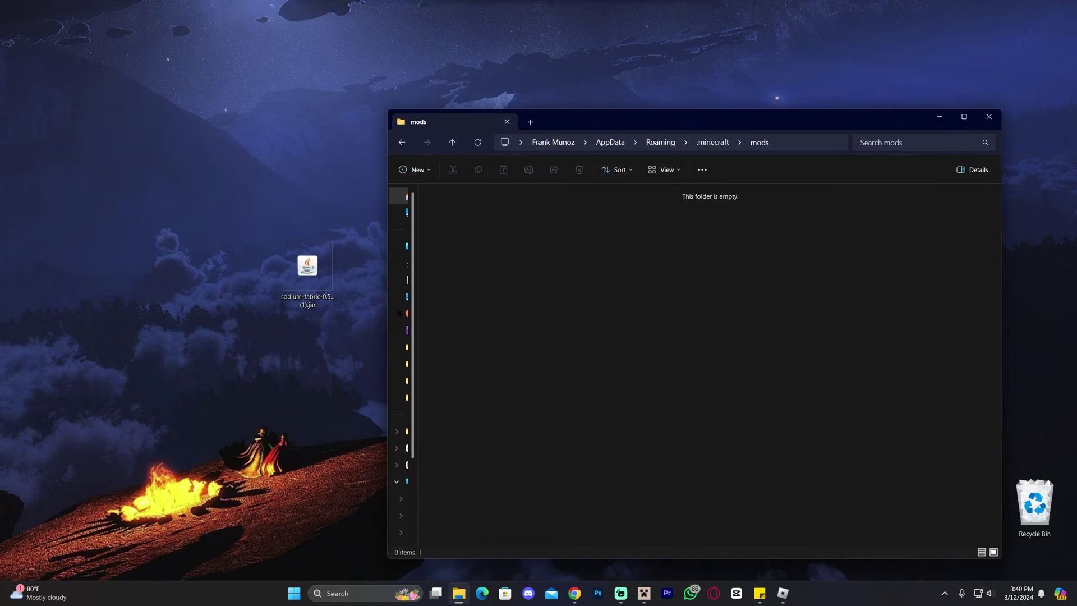
{"action": "left_click", "coordinate": [329, 285]}
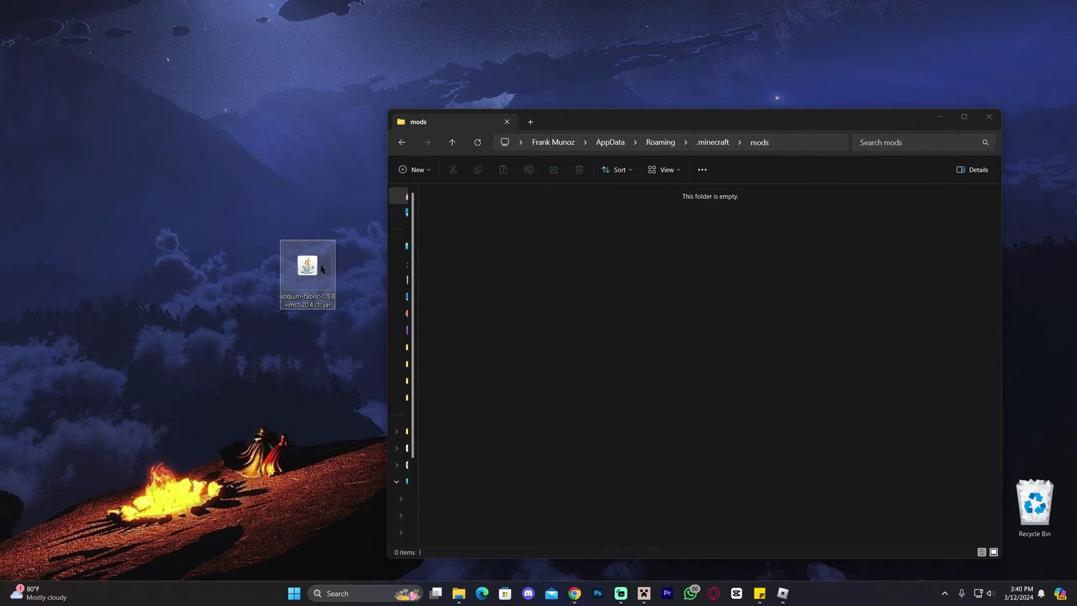
{"action": "left_click_drag", "start_coordinate": [297, 271], "coordinate": [426, 187]}
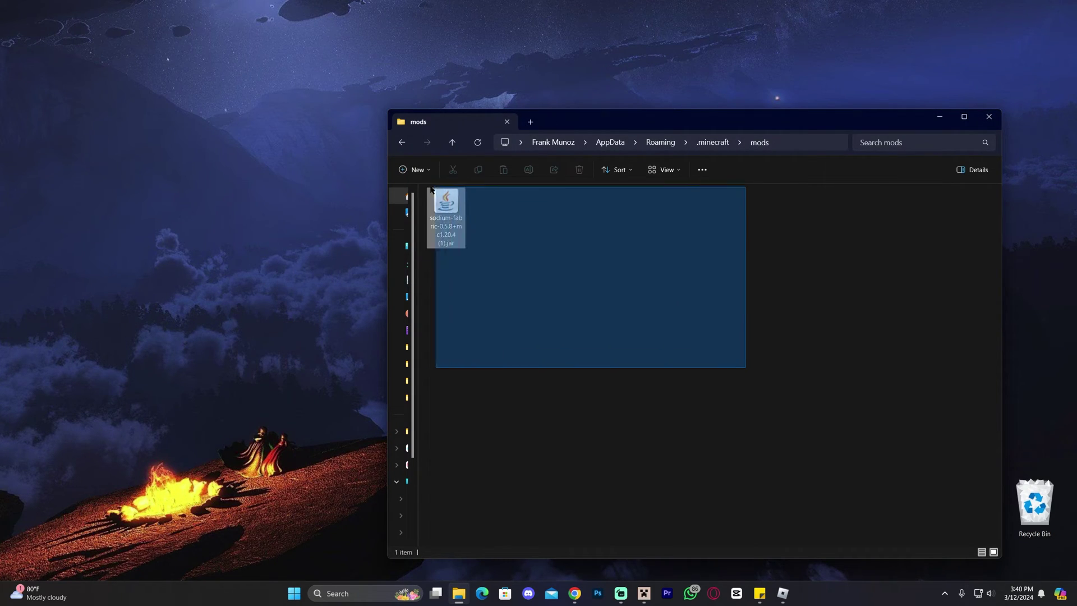
{"action": "left_click", "coordinate": [989, 116]}
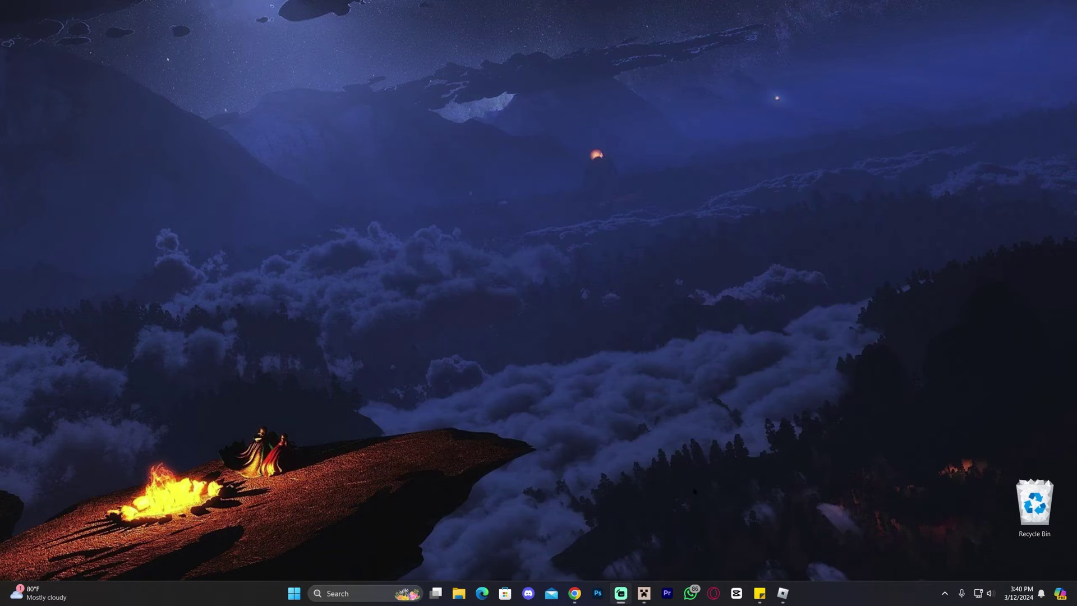
Launch Fabric 1.20.4 from the Minecraft Launcher, load the singleplayer world New World (1) and walk around briefly
{"action": "left_click", "coordinate": [643, 593]}
{"action": "left_click", "coordinate": [752, 236]}
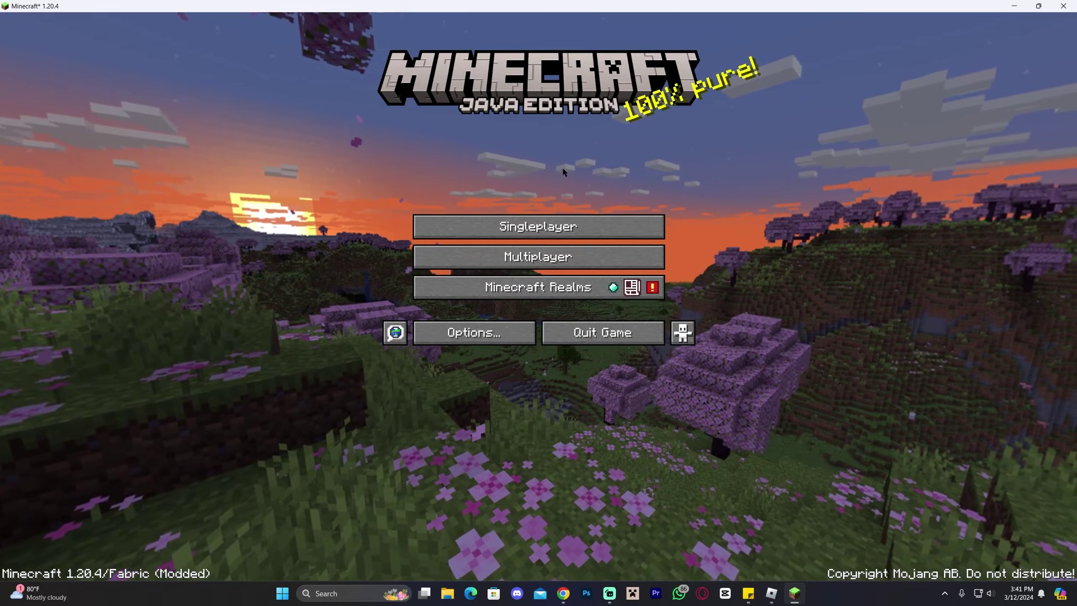
{"action": "left_click", "coordinate": [538, 226]}
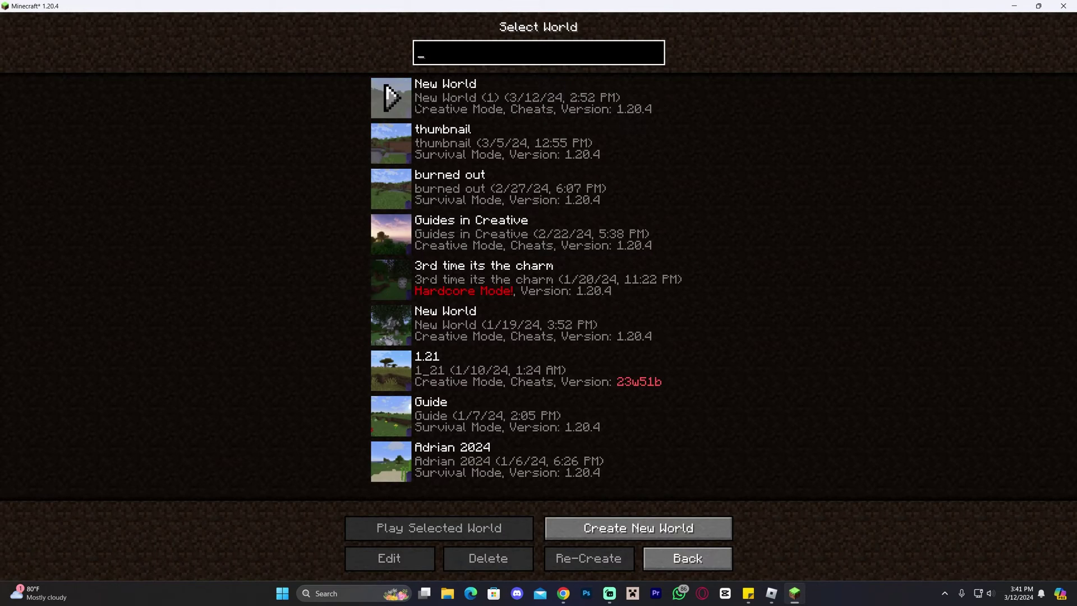
{"action": "left_click", "coordinate": [392, 99]}
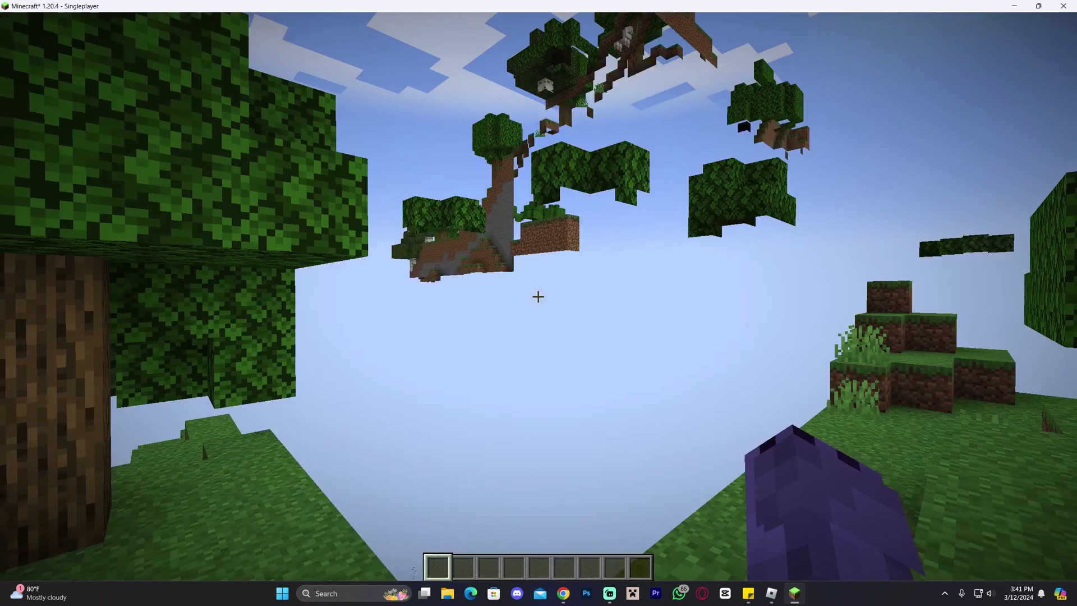
{"action": "key", "text": "w"}
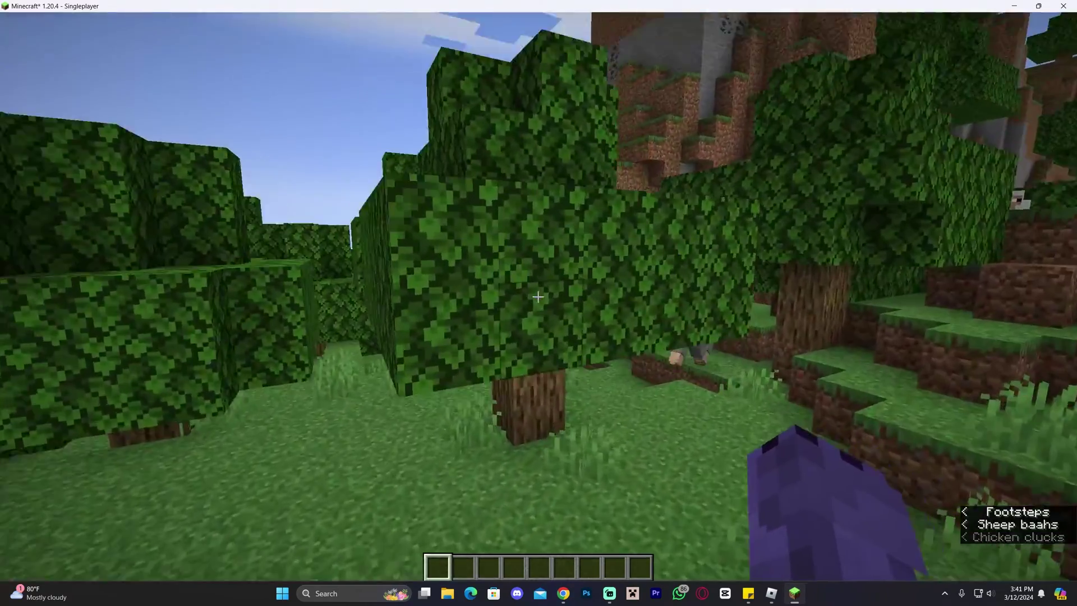
{"action": "left_click", "coordinate": [538, 297]}
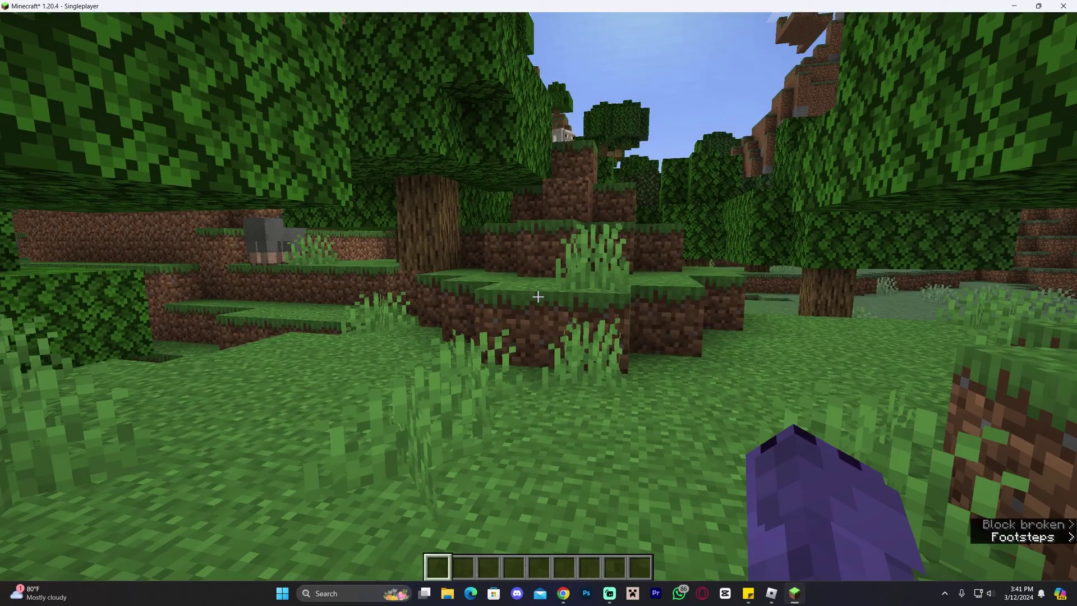
In the in-game video settings, set the render distance to 2 chunks and the simulation distance to 5 chunks
{"action": "key", "text": "Escape"}
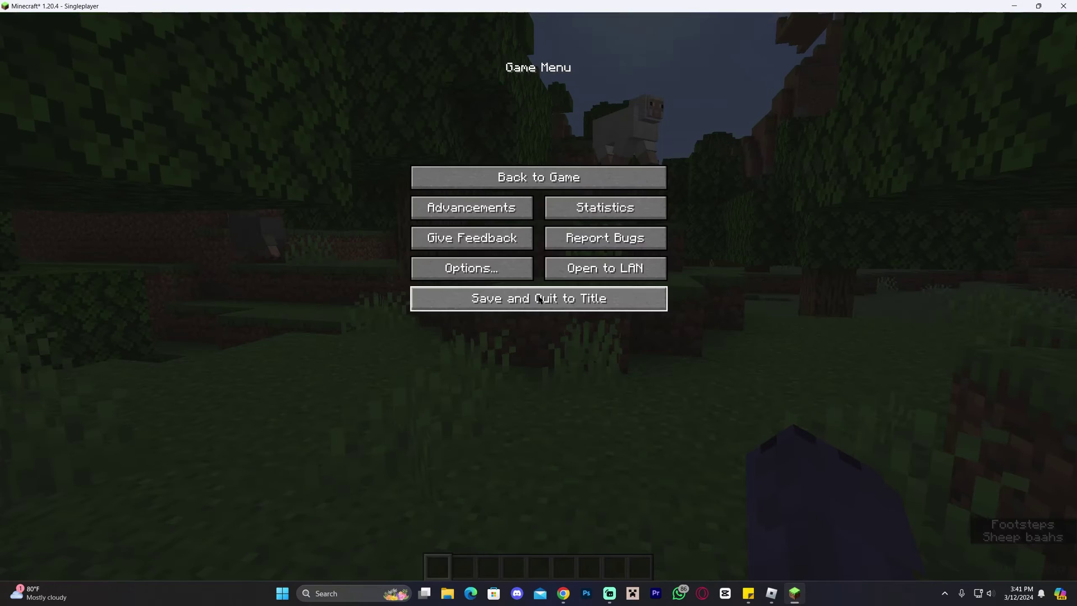
{"action": "left_click", "coordinate": [500, 273]}
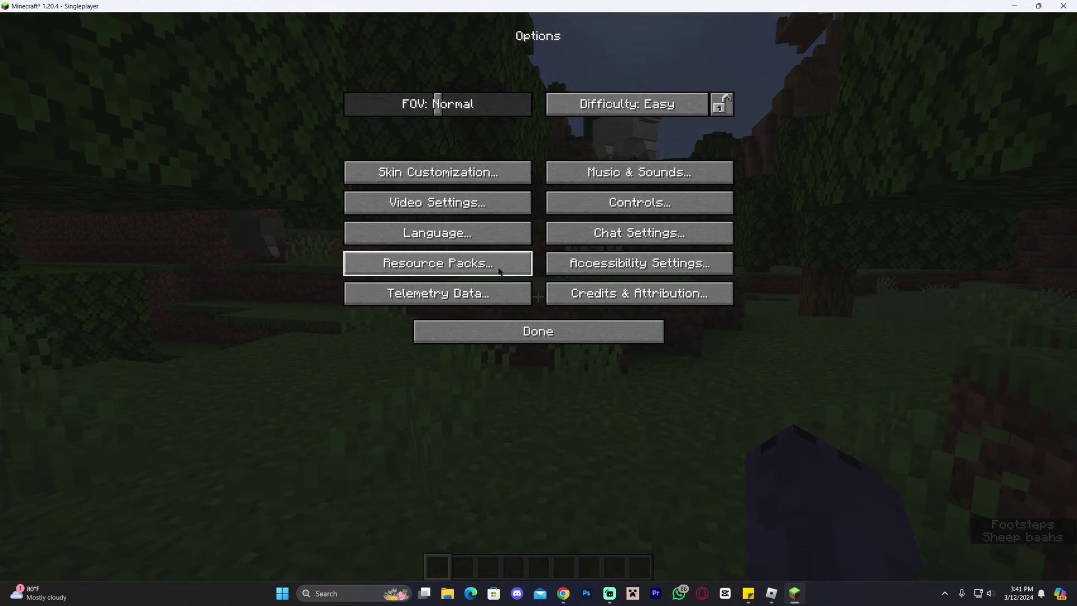
{"action": "left_click", "coordinate": [482, 206]}
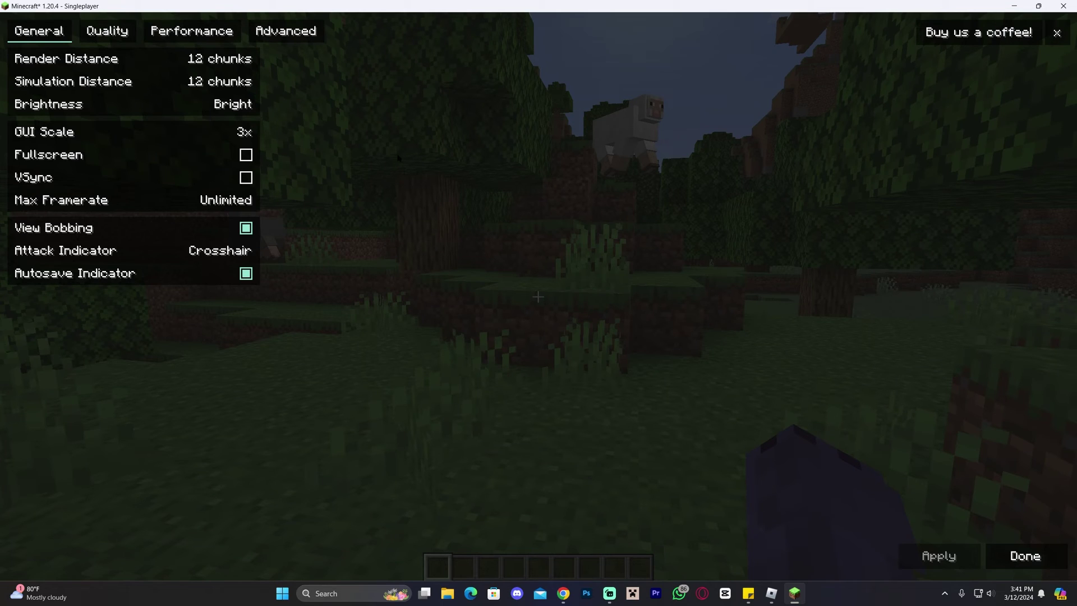
{"action": "left_click_drag", "start_coordinate": [175, 59], "coordinate": [138, 81]}
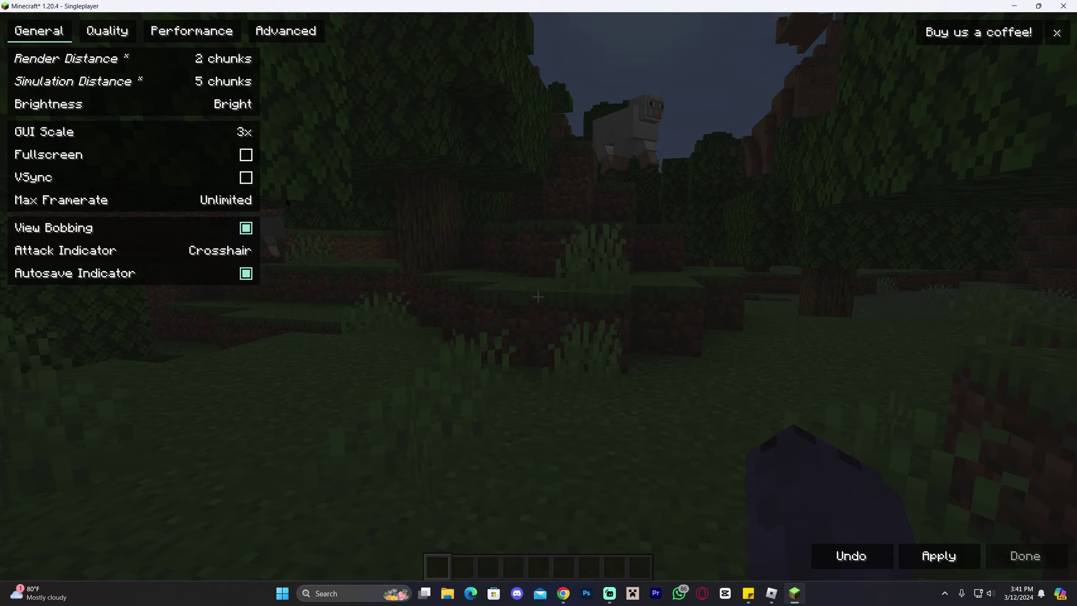
Review Sodium's Quality and Performance options, apply the changed video settings and return to the game
{"action": "left_click", "coordinate": [107, 31]}
{"action": "left_click", "coordinate": [191, 31]}
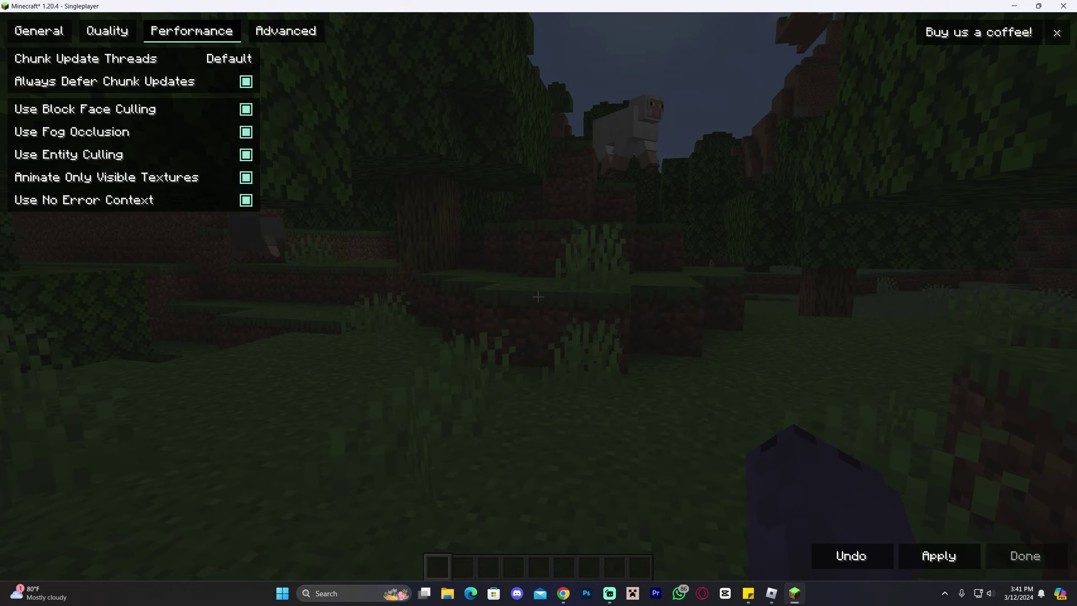
{"action": "left_click", "coordinate": [107, 31]}
{"action": "left_click", "coordinate": [191, 31]}
{"action": "left_click", "coordinate": [106, 31]}
{"action": "left_click", "coordinate": [39, 31]}
{"action": "left_click", "coordinate": [938, 556]}
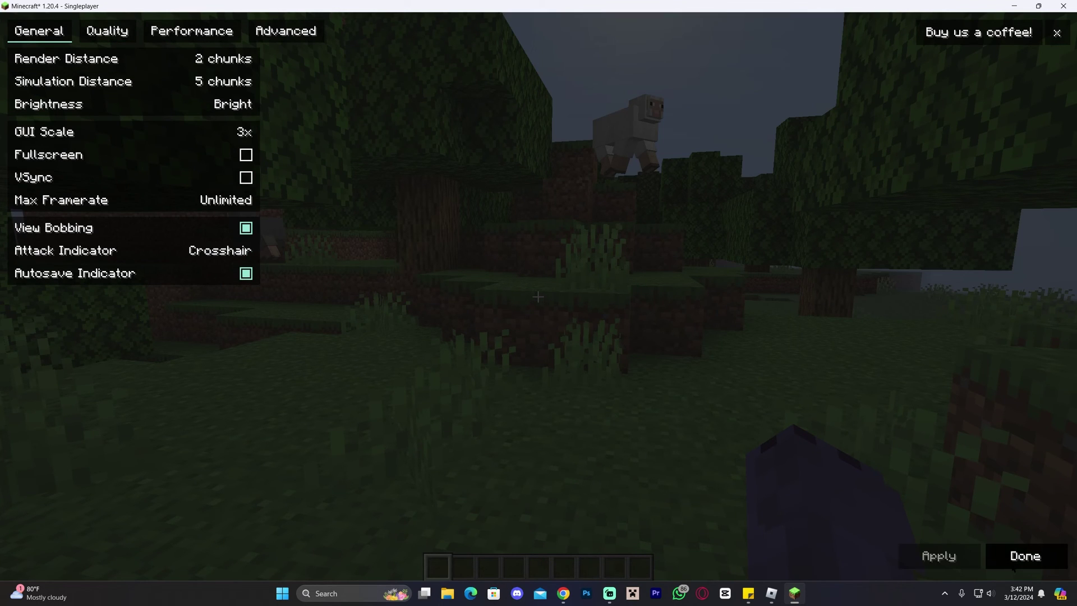
{"action": "left_click", "coordinate": [1024, 556]}
{"action": "left_click", "coordinate": [662, 332]}
{"action": "left_click", "coordinate": [628, 176]}
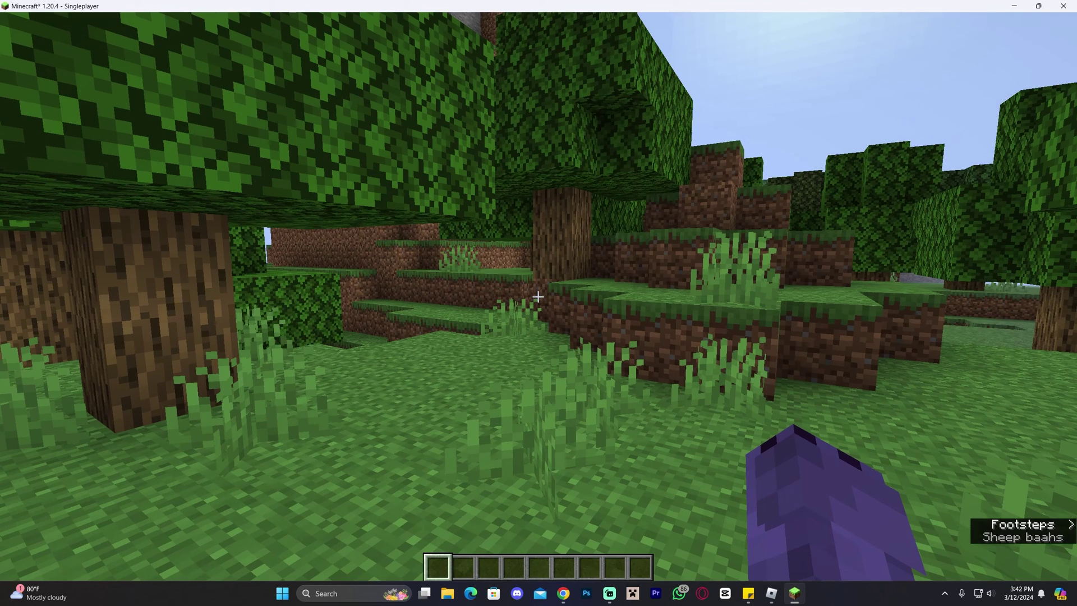
Show the debug overlay and walk through the forest to check the frame rate and the Sodium renderer entry
{"action": "key", "text": "F3"}
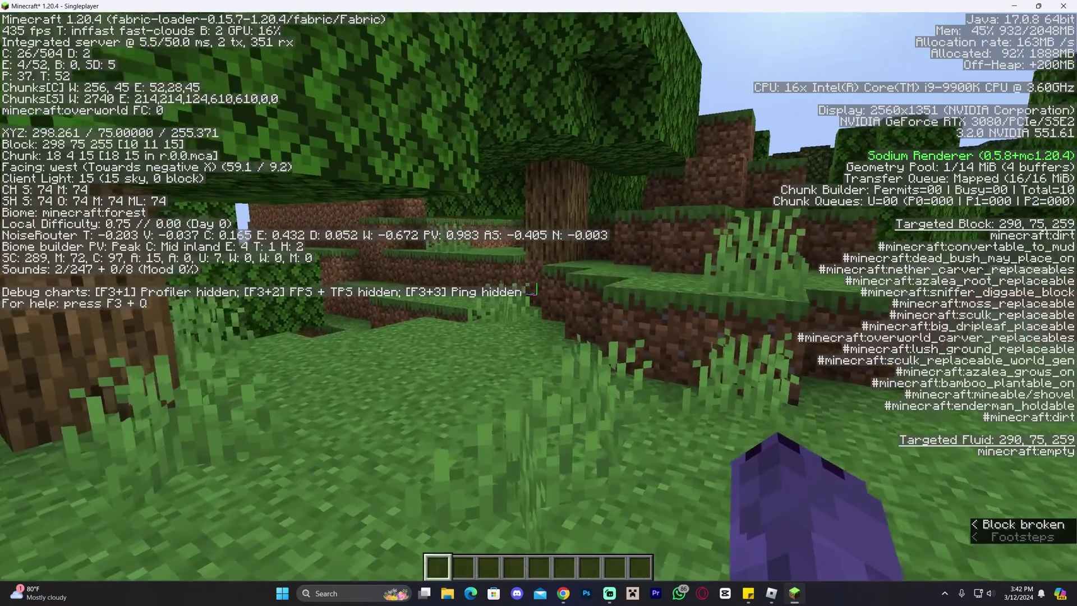
{"action": "key", "text": "s"}
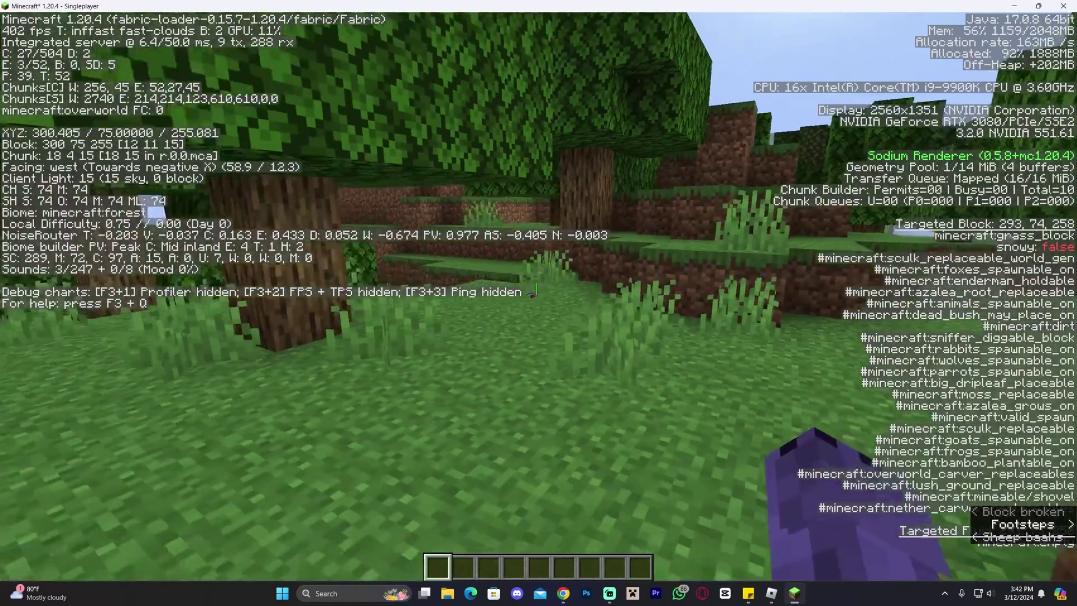
{"action": "key", "text": "w"}
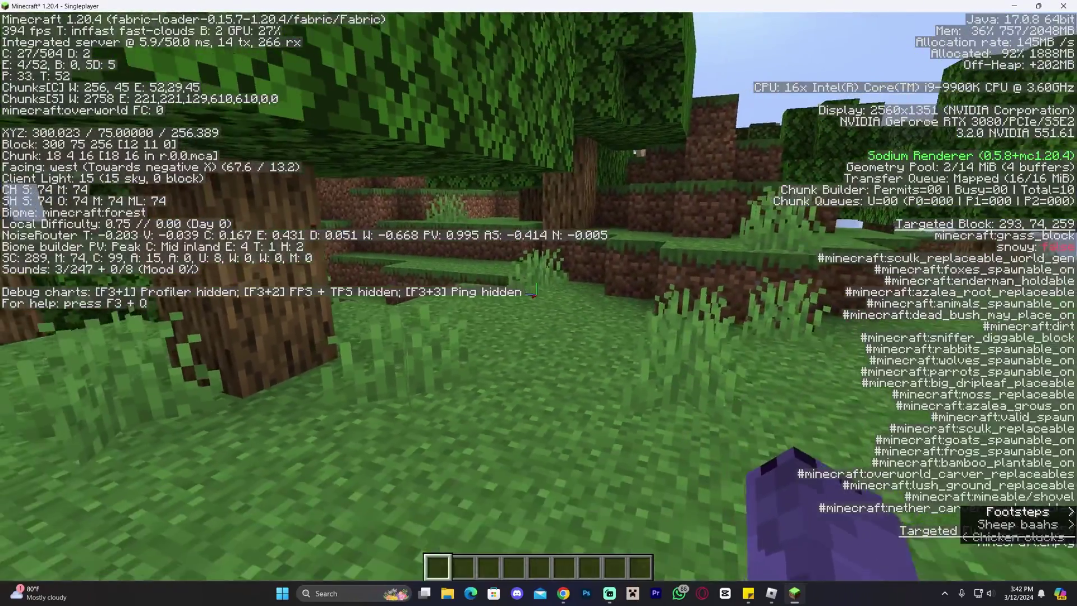
{"action": "key", "text": "w"}
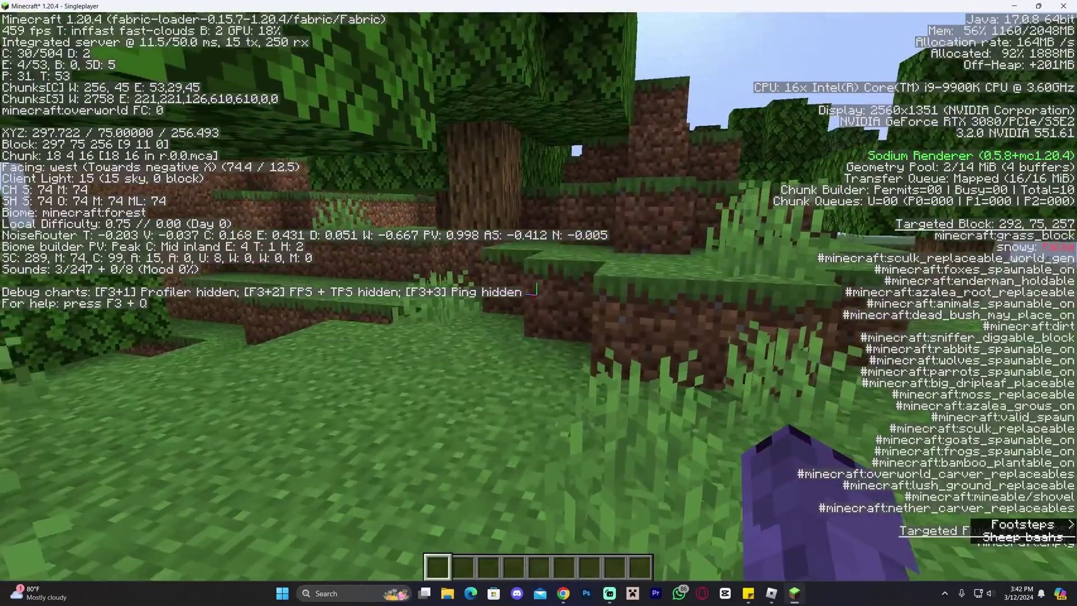
{"action": "key", "text": "w"}
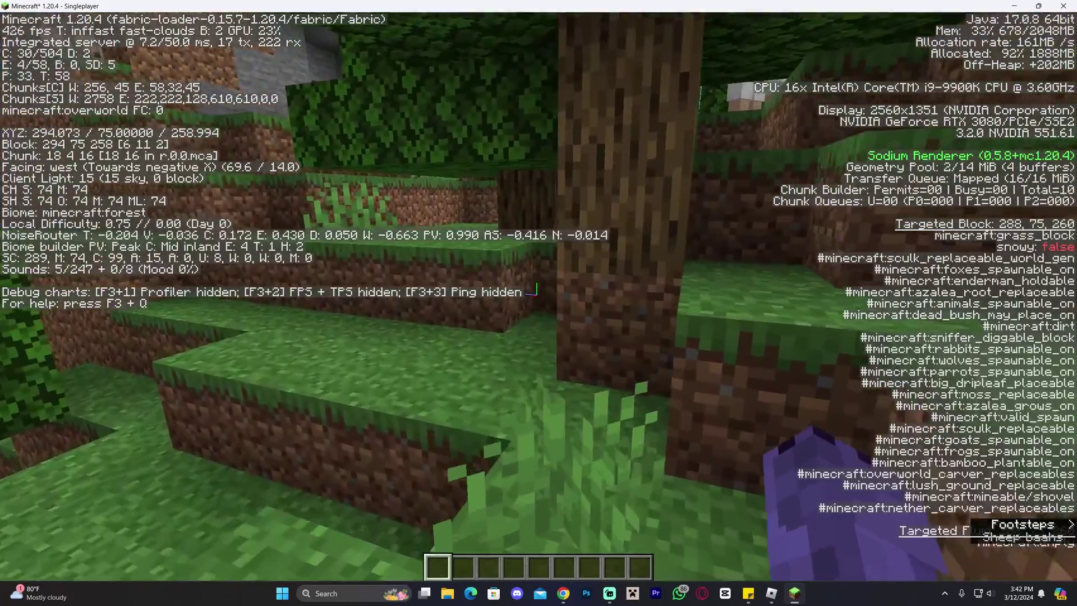
{"action": "key", "text": "w"}
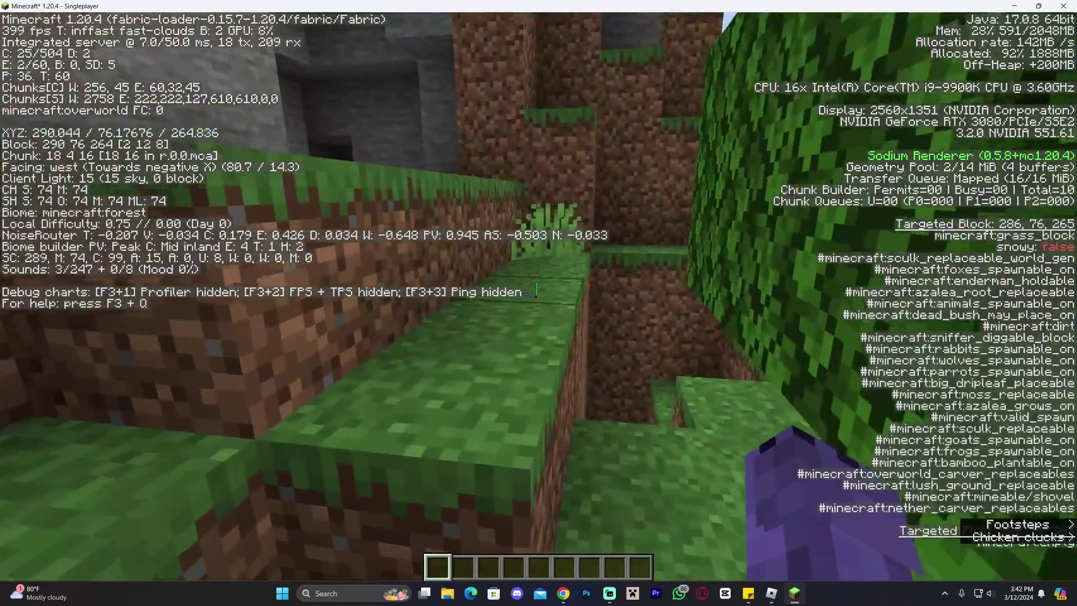